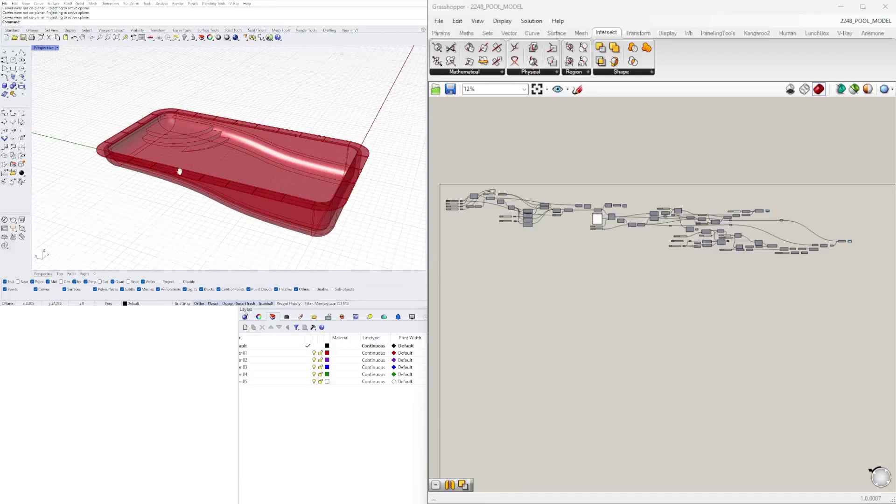
# - Look over the full pool model and limit the Grasshopper preview to selected components only
pyautogui.moveTo(206, 160)
pyautogui.mouseDown(button='right')
pyautogui.moveTo(181, 161)
pyautogui.moveTo(194, 165)
pyautogui.mouseUp(button='right')
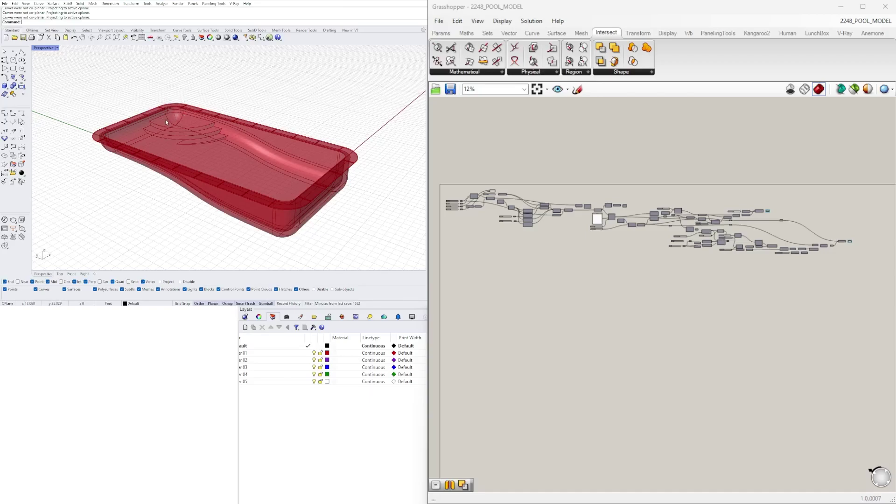
pyautogui.moveTo(192, 131)
pyautogui.mouseDown(button='right')
pyautogui.moveTo(197, 121)
pyautogui.moveTo(200, 140)
pyautogui.mouseUp(button='right')
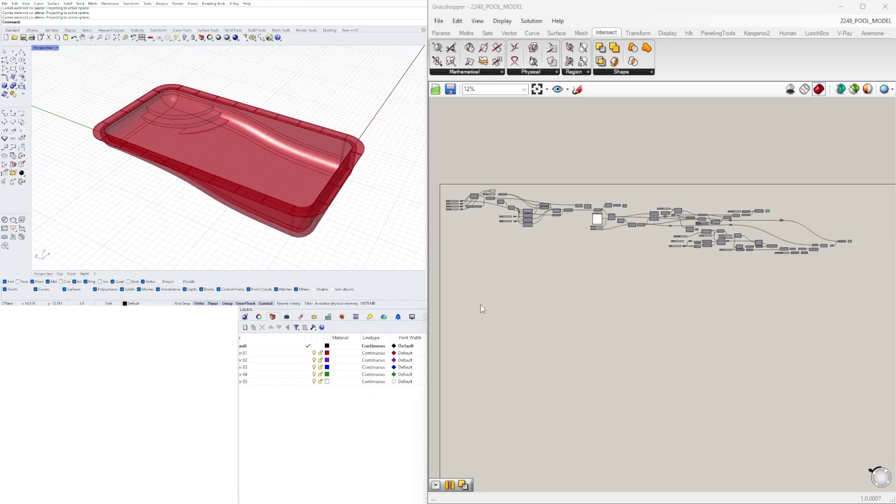
pyautogui.scroll(3, 239, 152)
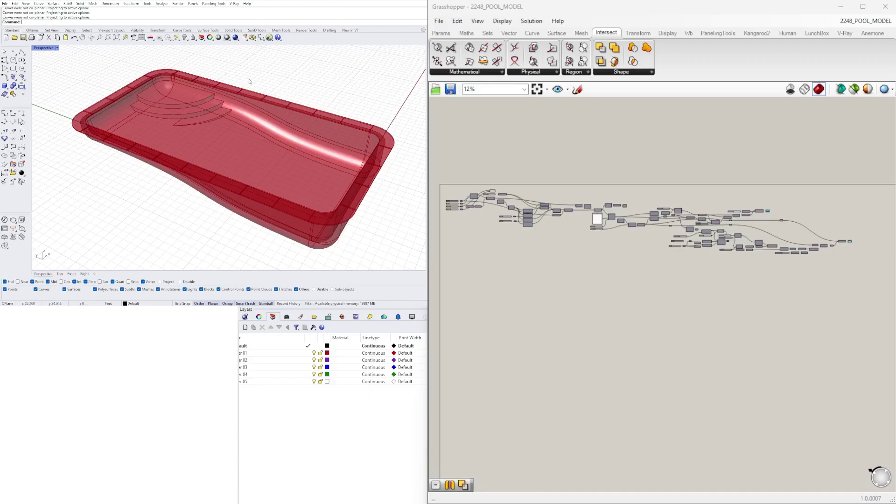
pyautogui.moveTo(239, 138)
pyautogui.keyDown('shift'); pyautogui.mouseDown(button='right')
pyautogui.moveTo(223, 150)
pyautogui.moveTo(236, 150)
pyautogui.mouseUp(button='right'); pyautogui.keyUp('shift')
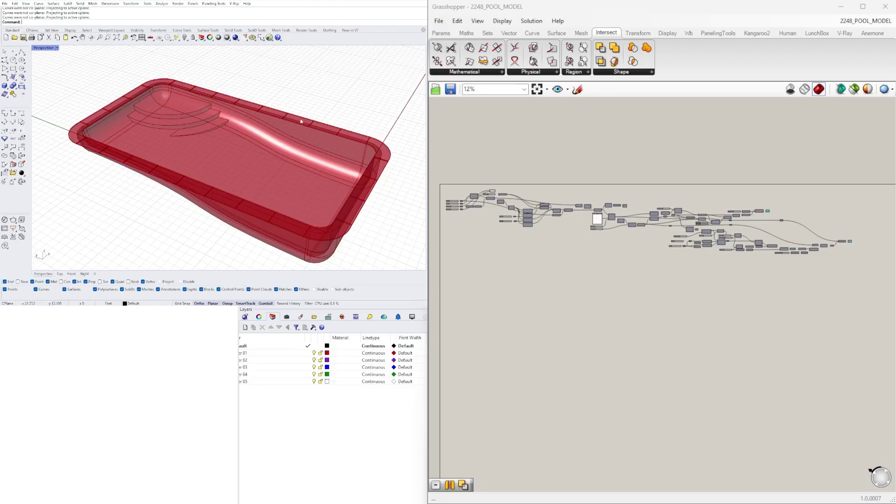
pyautogui.keyDown('shift'); pyautogui.moveTo(277, 143); pyautogui.dragTo(276, 135, button='right'); pyautogui.keyUp('shift')
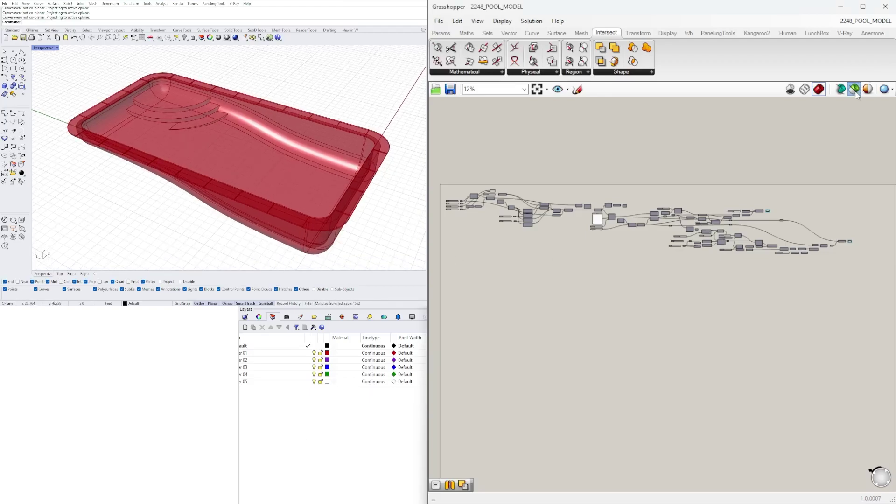
pyautogui.click(856, 92)
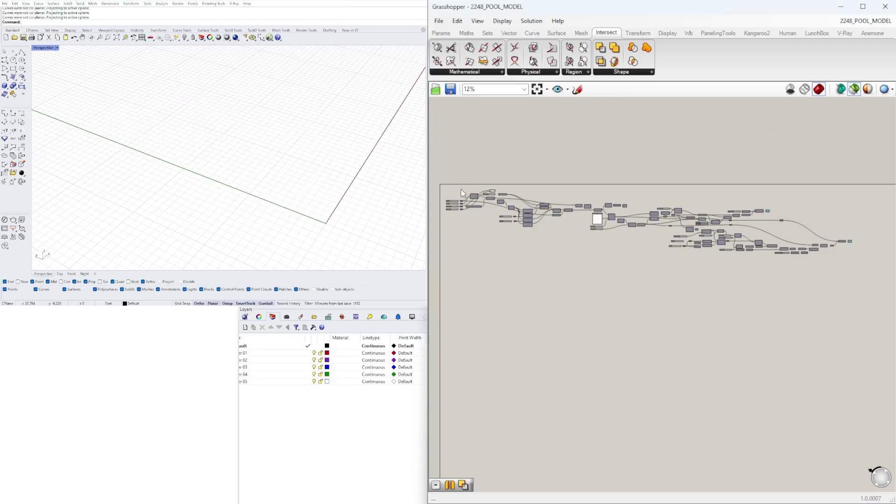
# - Preview the base outline of the pool by selecting the Rectangle component at the start of the definition
pyautogui.scroll(4, 496, 171)
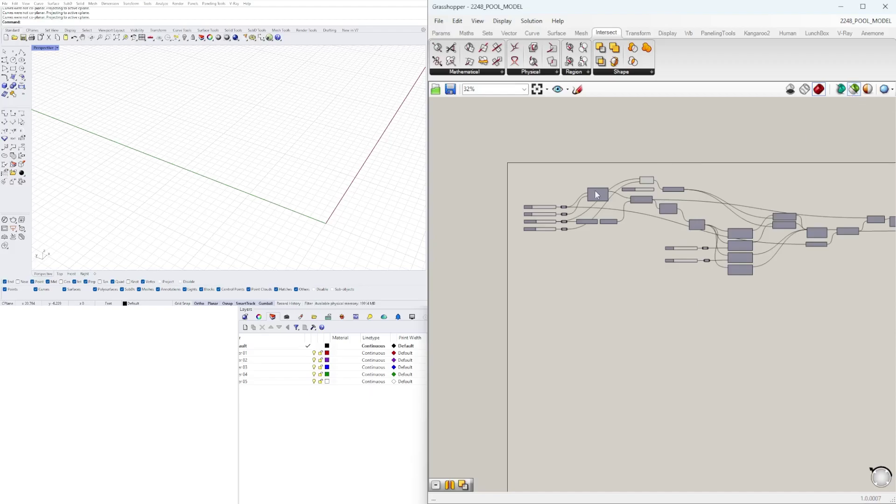
pyautogui.scroll(5, 569, 209)
pyautogui.scroll(-7, 648, 229)
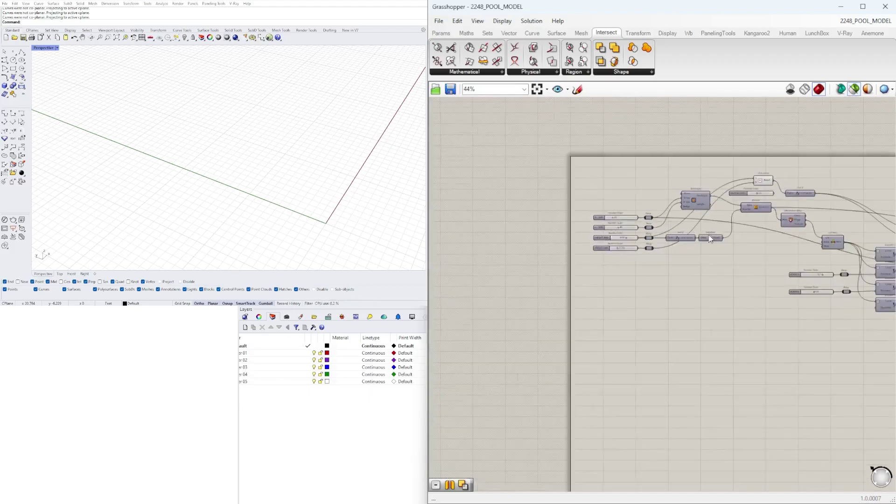
pyautogui.scroll(-3, 611, 229)
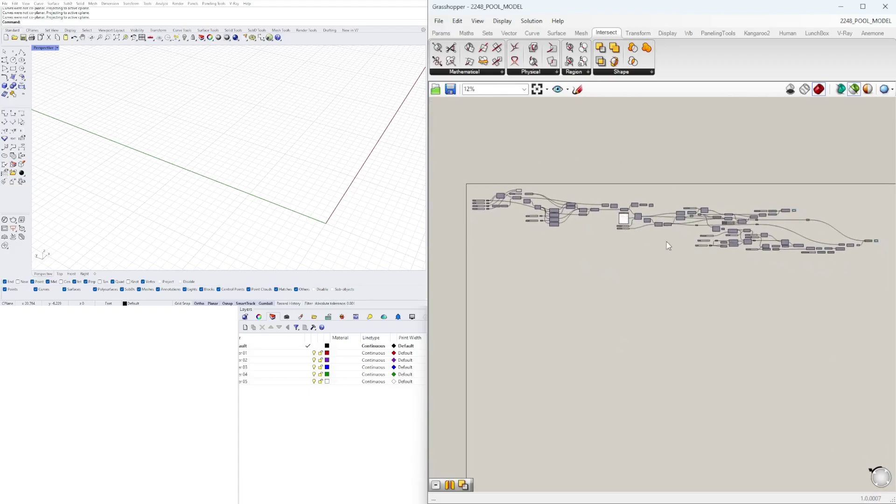
pyautogui.scroll(8, 480, 189)
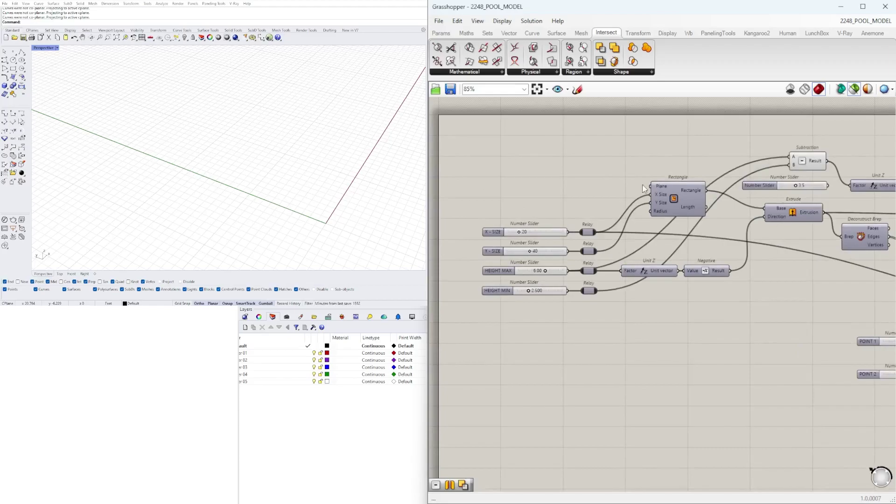
pyautogui.click(677, 192)
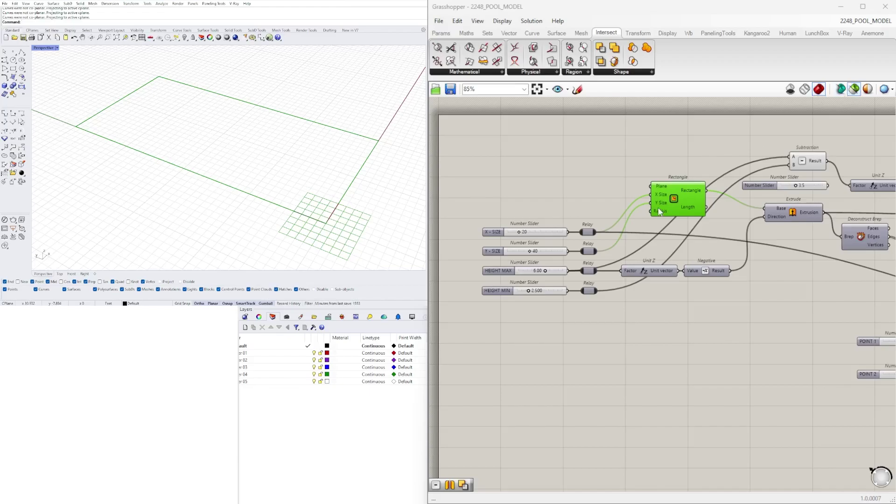
# - Try an X-SIZE of 36 for the base rectangle and restore it to 20
pyautogui.scroll(4, 673, 197)
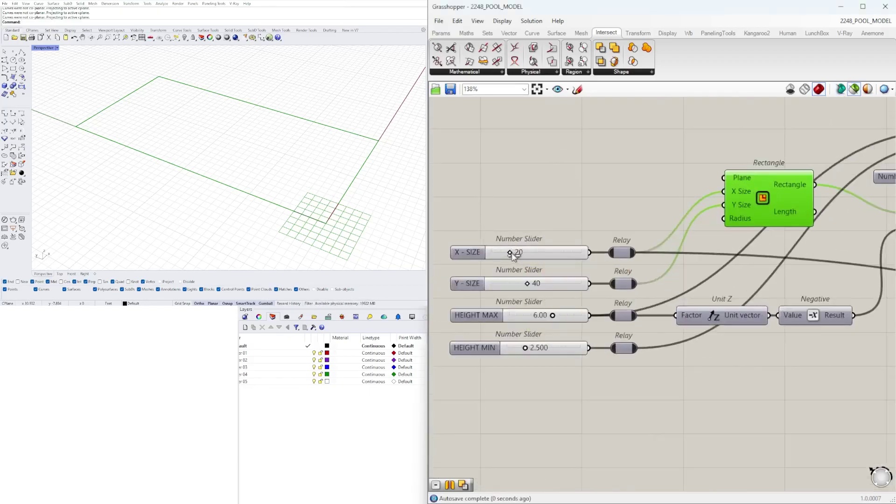
pyautogui.moveTo(529, 251); pyautogui.dragTo(520, 252)
pyautogui.doubleClick(519, 252)
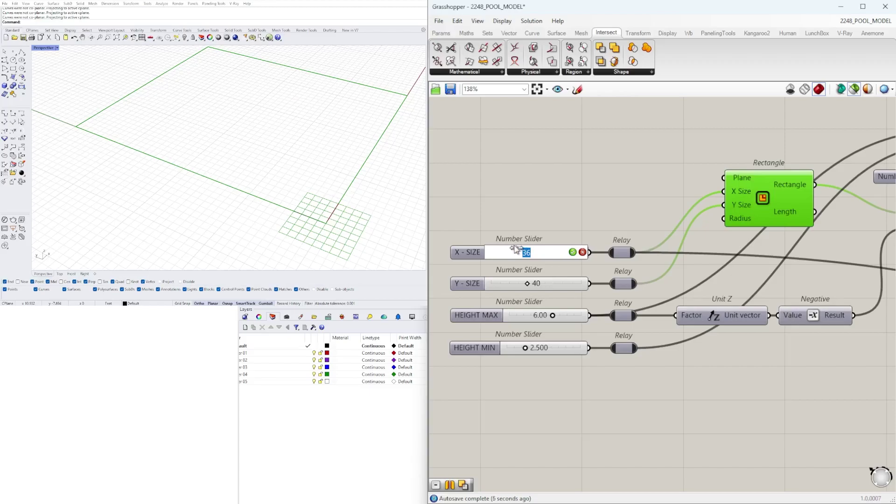
pyautogui.write('20')
pyautogui.press('Return')
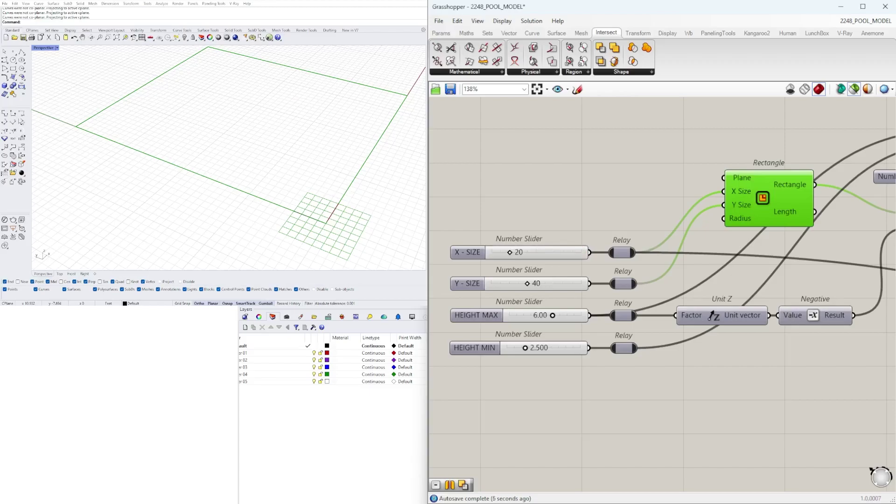
# - Preview the side walls by selecting the Extrude component fed by the base rectangle
pyautogui.scroll(-4, 733, 206)
pyautogui.moveTo(831, 212); pyautogui.dragTo(639, 228, button='right')
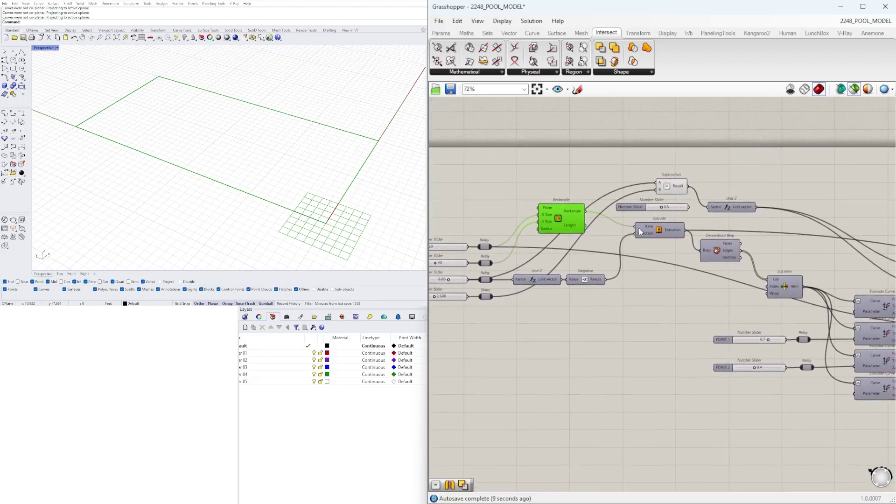
pyautogui.click(659, 232)
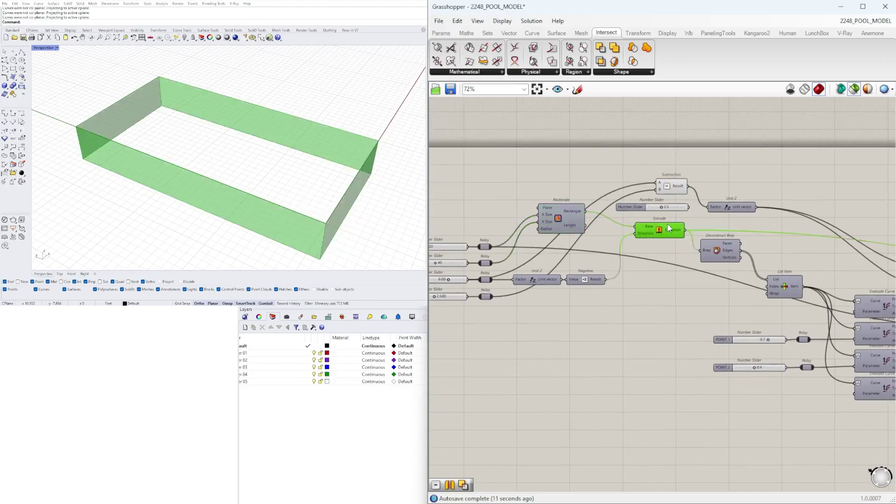
pyautogui.moveTo(724, 251); pyautogui.dragTo(687, 246, button='right')
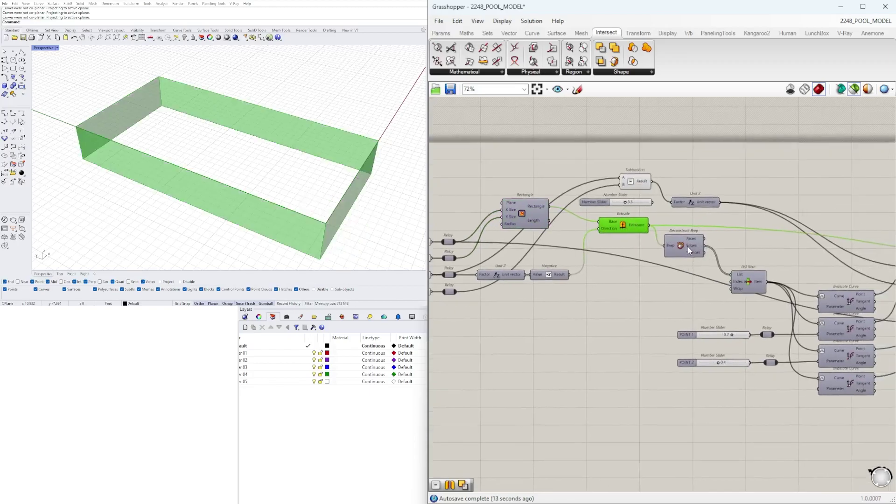
pyautogui.keyDown('shift'); pyautogui.click(749, 283); pyautogui.keyUp('shift')
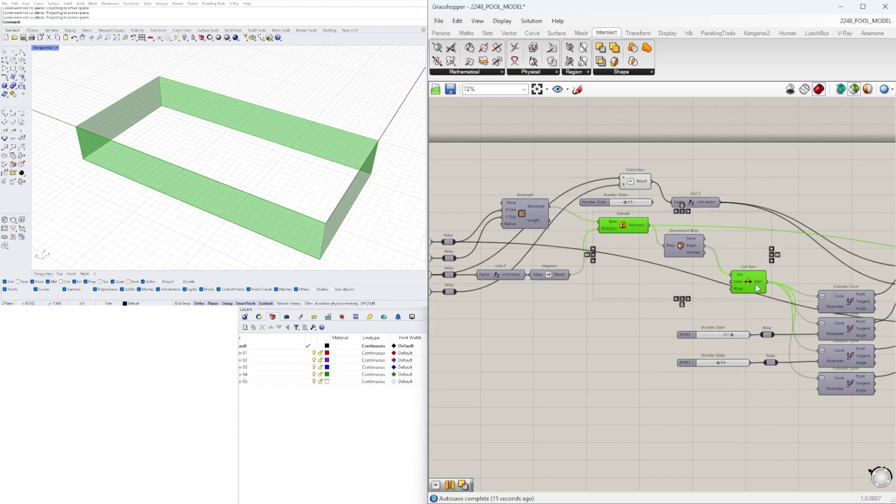
pyautogui.moveTo(739, 240); pyautogui.dragTo(695, 191, button='right')
pyautogui.click(692, 192)
pyautogui.click(593, 173)
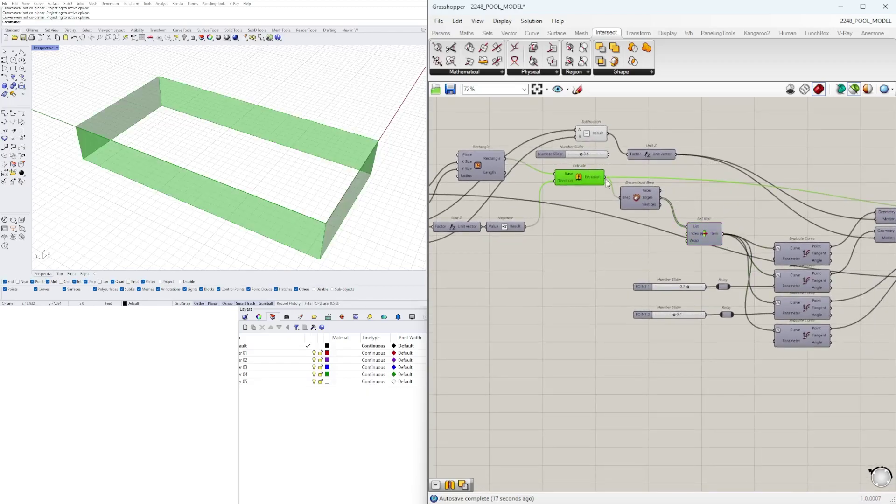
# - Preview the wall edge picked by the List Item after Deconstruct Brep and view it from the long side
pyautogui.click(704, 230)
pyautogui.moveTo(208, 176); pyautogui.dragTo(247, 164, button='right')
pyautogui.keyDown('shift'); pyautogui.moveTo(246, 165); pyautogui.dragTo(204, 188, button='right'); pyautogui.keyUp('shift')
pyautogui.keyDown('shift'); pyautogui.moveTo(393, 165); pyautogui.dragTo(360, 161, button='right'); pyautogui.keyUp('shift')
# - Preview the floor curve's control points by selecting all four Evaluate Curve components and both Move components together
pyautogui.moveTo(677, 277); pyautogui.dragTo(610, 268, button='right')
pyautogui.click(738, 243)
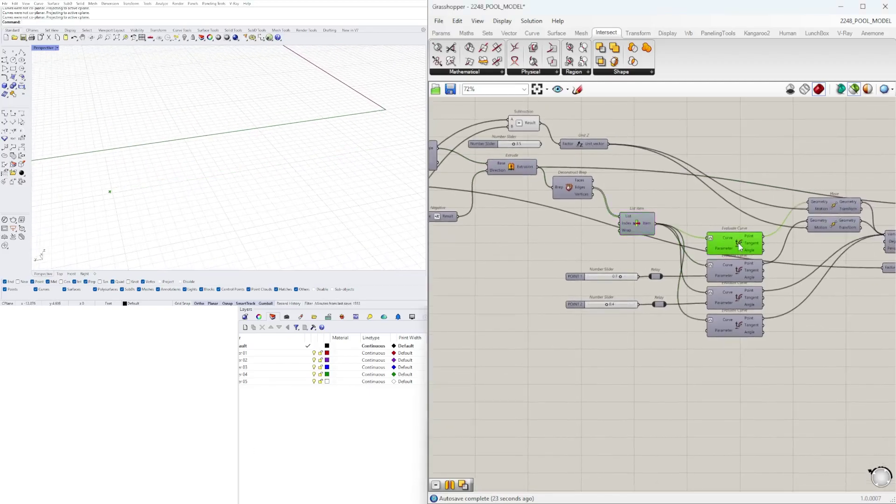
pyautogui.keyDown('shift'); pyautogui.click(727, 265); pyautogui.keyUp('shift')
pyautogui.keyDown('shift'); pyautogui.click(735, 301); pyautogui.keyUp('shift')
pyautogui.keyDown('shift'); pyautogui.click(734, 326); pyautogui.keyUp('shift')
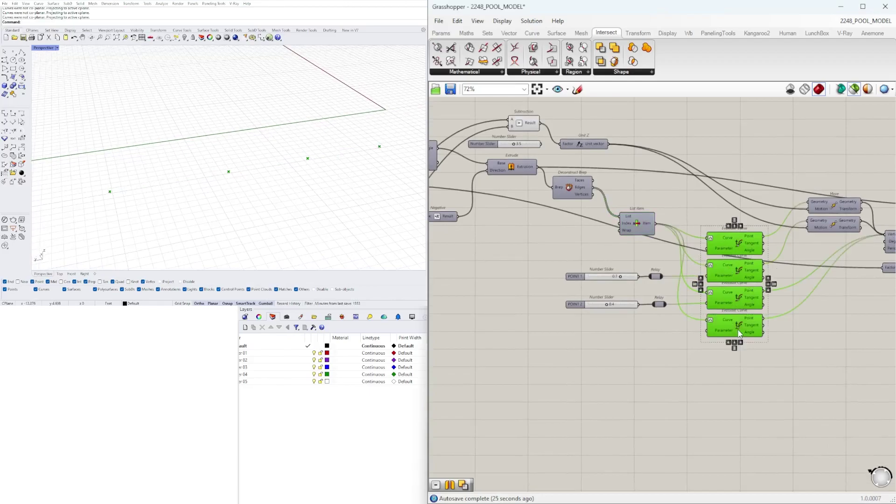
pyautogui.moveTo(814, 273); pyautogui.dragTo(702, 271, button='right')
pyautogui.keyDown('shift'); pyautogui.click(712, 204); pyautogui.keyUp('shift')
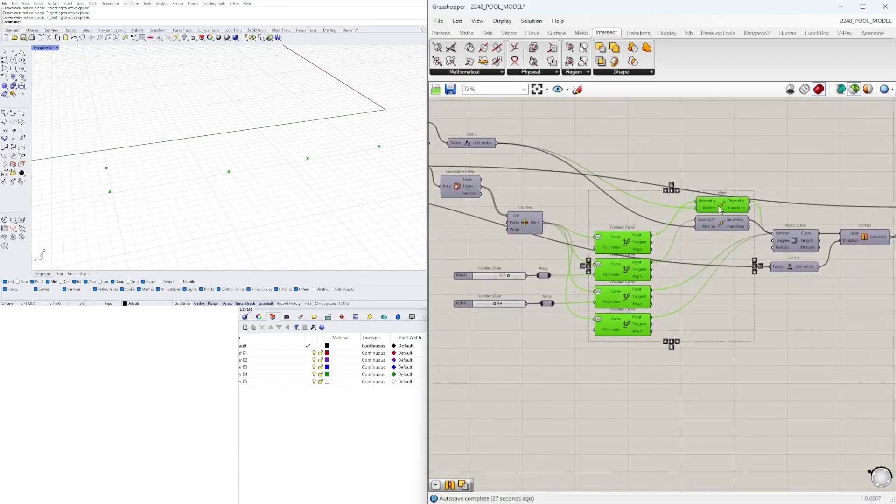
pyautogui.keyDown('shift'); pyautogui.click(726, 230); pyautogui.keyUp('shift')
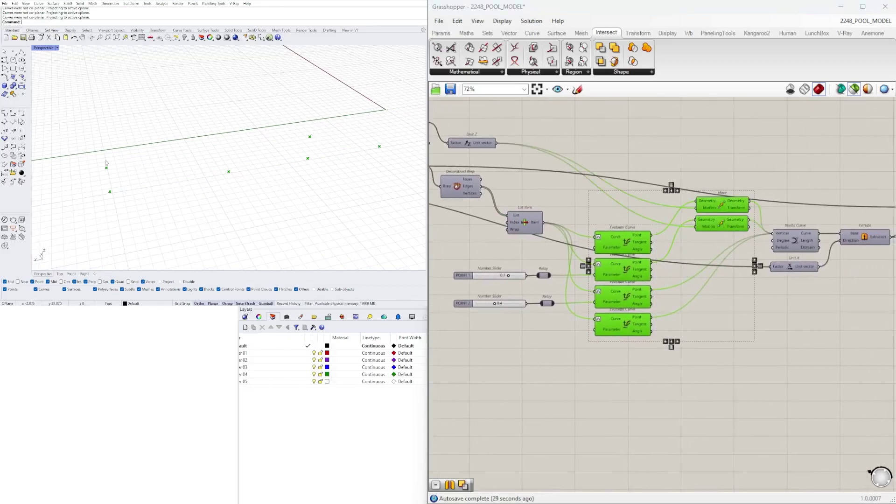
# - Preview the pool floor profile from the Nurbs Curve component and its extruded surface
pyautogui.moveTo(781, 256); pyautogui.dragTo(710, 257, button='right')
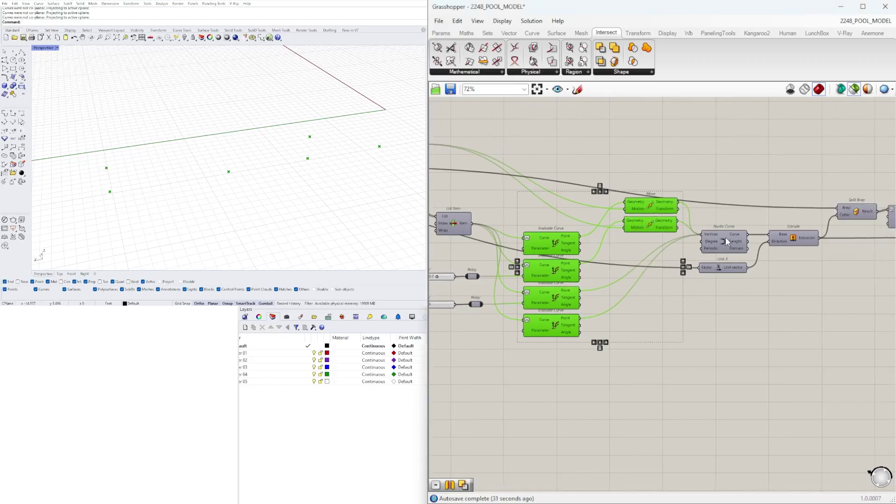
pyautogui.click(723, 240)
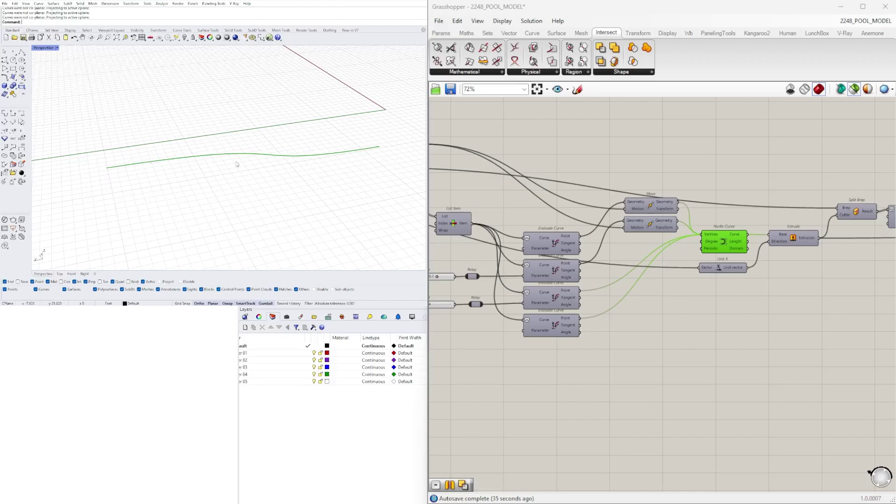
pyautogui.moveTo(705, 265); pyautogui.dragTo(661, 281, button='right')
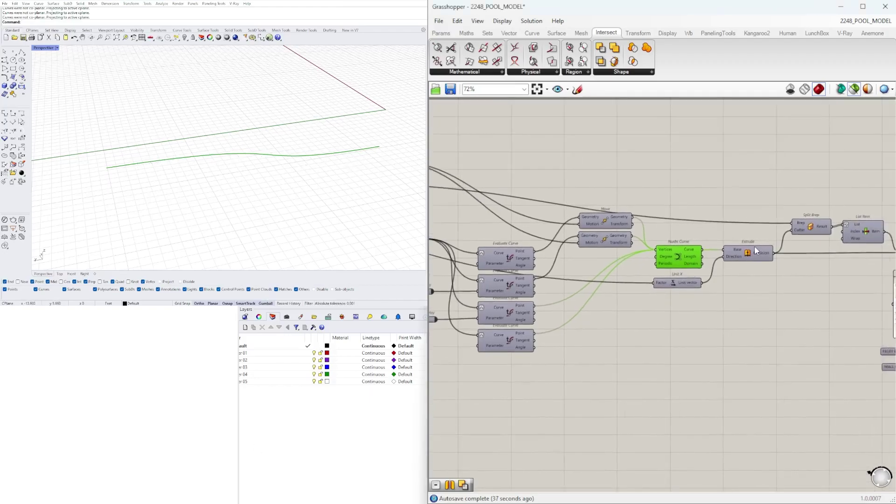
pyautogui.click(753, 248)
# - Examine the Split Brep result alongside the wall extrusion and the floor surface that cuts it
pyautogui.click(812, 229)
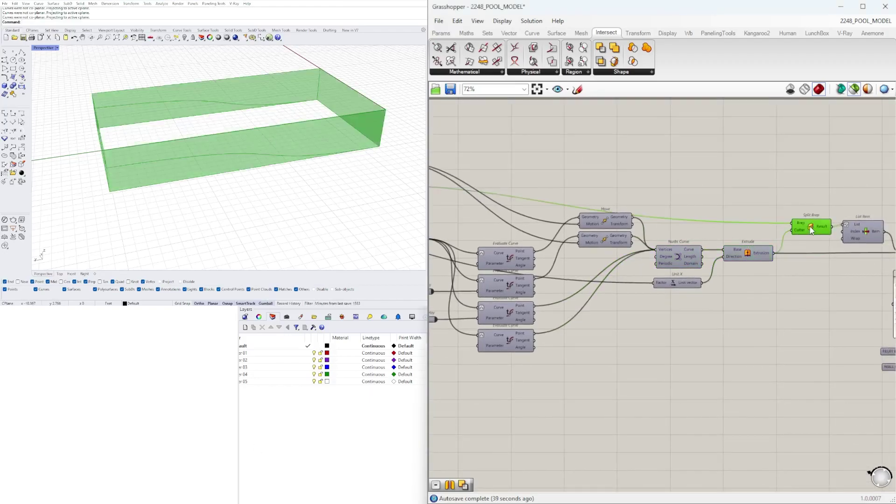
pyautogui.moveTo(246, 147); pyautogui.dragTo(275, 131, button='right')
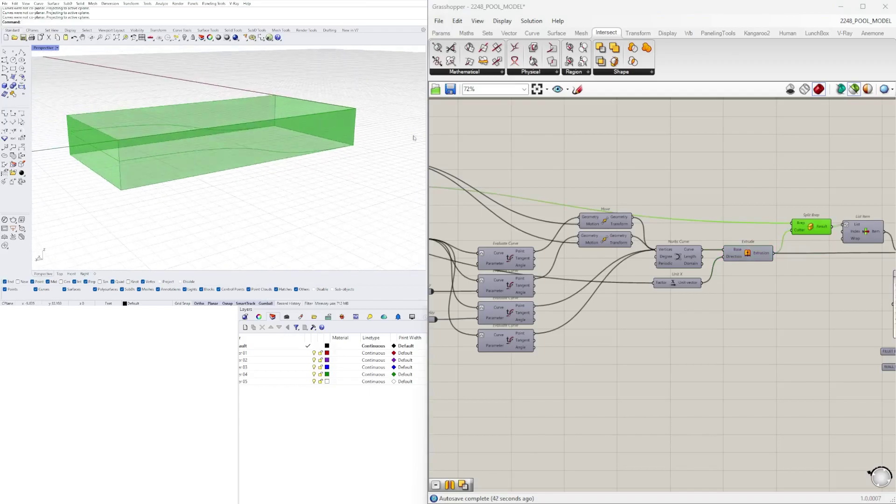
pyautogui.moveTo(593, 230); pyautogui.dragTo(787, 239, button='right')
pyautogui.scroll(-2, 606, 238)
pyautogui.scroll(3, 536, 229)
pyautogui.keyDown('shift'); pyautogui.click(511, 215); pyautogui.keyUp('shift')
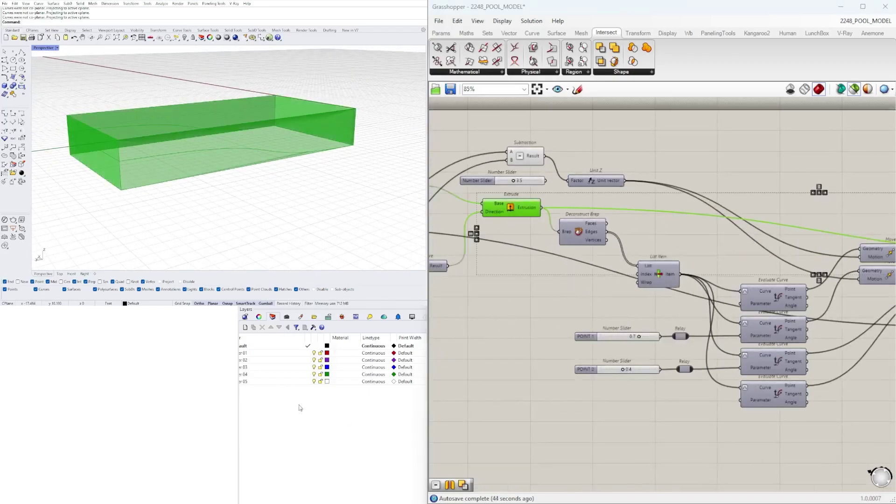
pyautogui.scroll(-4, 719, 230)
pyautogui.moveTo(845, 254); pyautogui.dragTo(662, 256, button='right')
pyautogui.scroll(4, 662, 254)
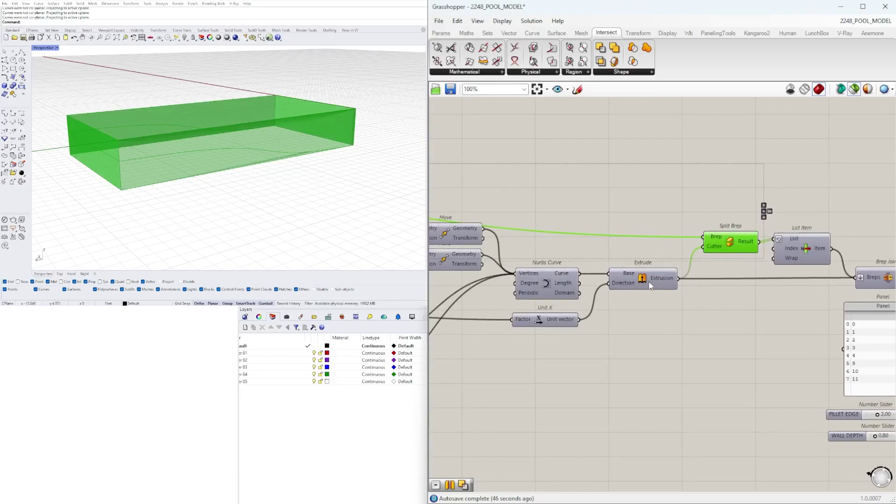
pyautogui.click(651, 277)
pyautogui.click(731, 241)
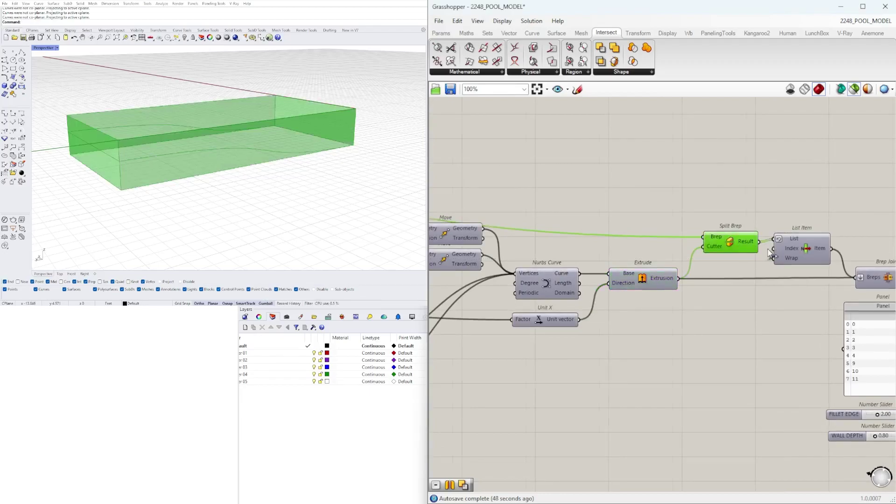
# - Preview the upper wall piece from the List Item after Split Brep, together with the Brep Join result
pyautogui.moveTo(731, 240); pyautogui.dragTo(655, 241, button='right')
pyautogui.click(719, 246)
pyautogui.moveTo(269, 123); pyautogui.dragTo(255, 133, button='right')
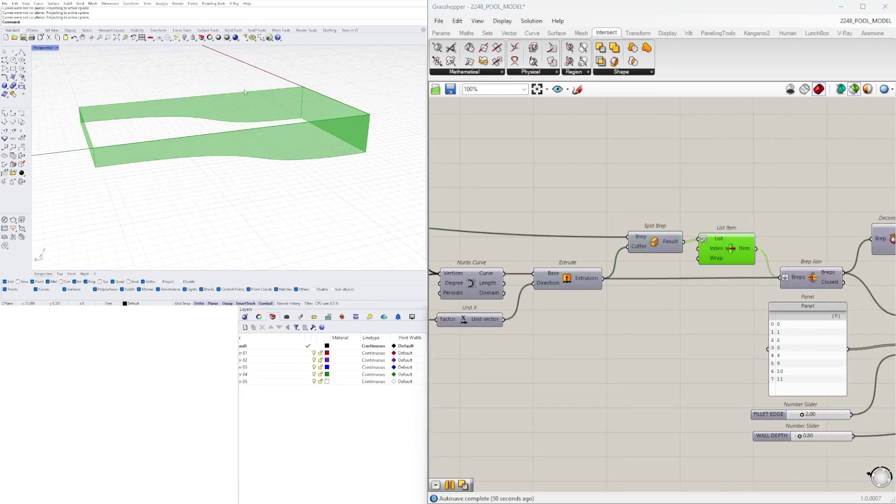
pyautogui.moveTo(794, 246); pyautogui.dragTo(628, 247, button='right')
pyautogui.keyDown('shift'); pyautogui.click(644, 279); pyautogui.keyUp('shift')
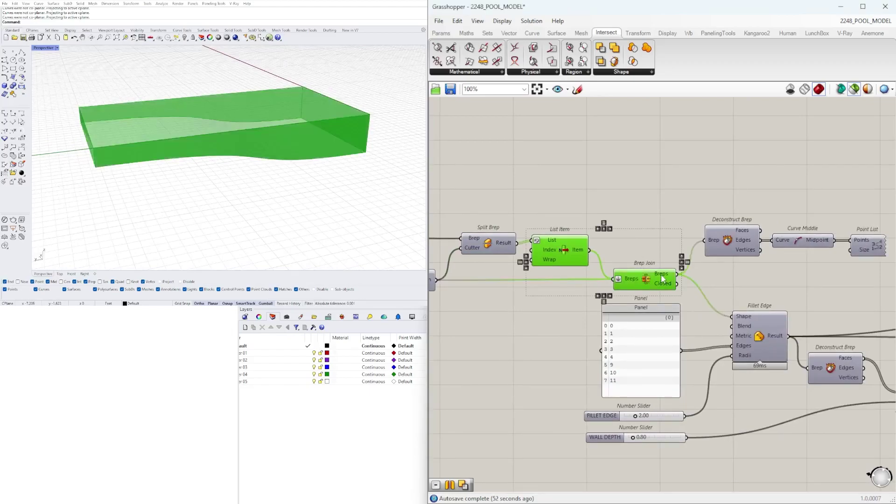
# - Preview the Brep Join shape alone, and add the Point List component to show its edge index numbers
pyautogui.click(644, 244)
pyautogui.moveTo(645, 277); pyautogui.dragTo(643, 279)
pyautogui.moveTo(343, 123); pyautogui.dragTo(385, 119, button='right')
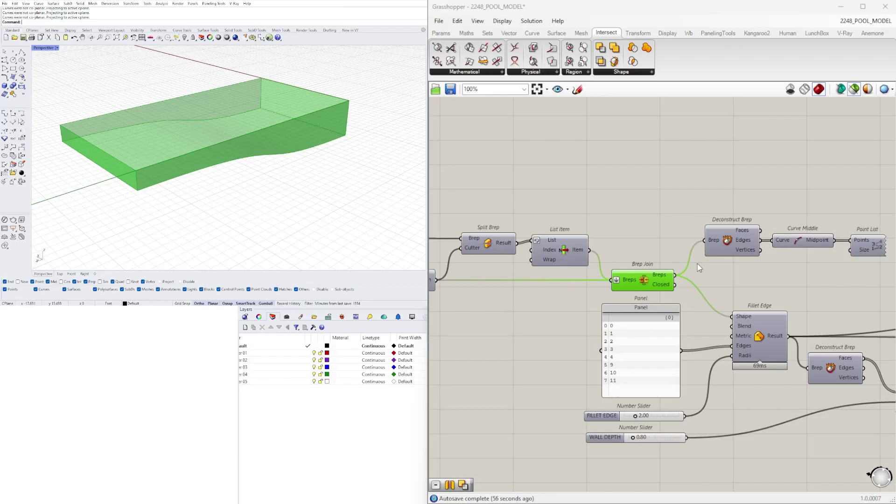
pyautogui.moveTo(697, 264); pyautogui.dragTo(597, 264, button='right')
pyautogui.keyDown('shift'); pyautogui.click(763, 231); pyautogui.keyUp('shift')
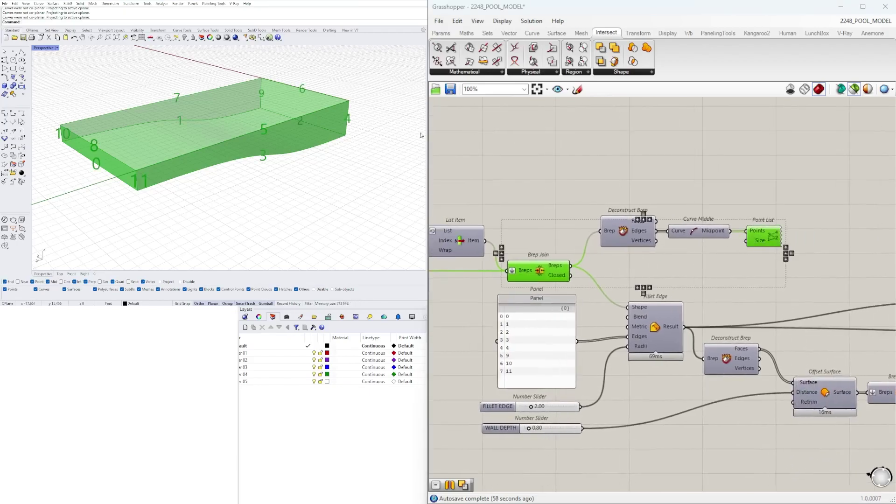
# - Inspect the numbered edges of the joined pool shape from several angles, and preview the Fillet Edge result
pyautogui.moveTo(420, 135); pyautogui.dragTo(262, 149, button='right')
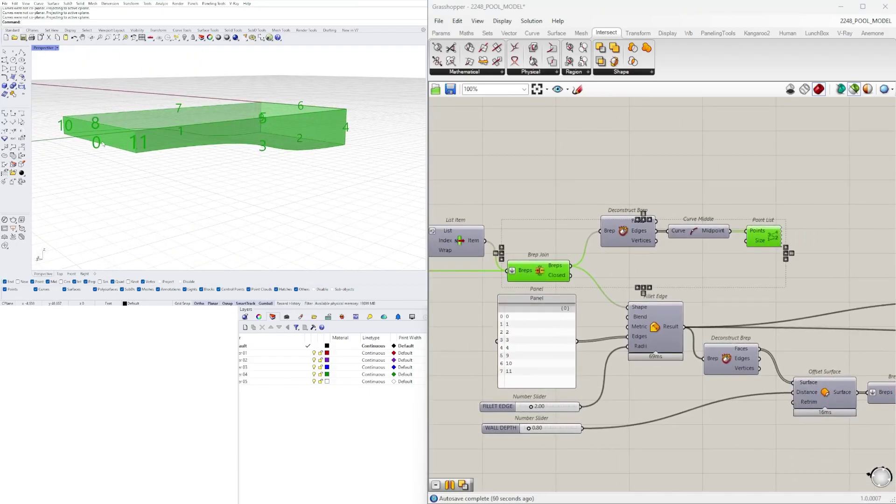
pyautogui.moveTo(181, 136); pyautogui.dragTo(223, 138, button='right')
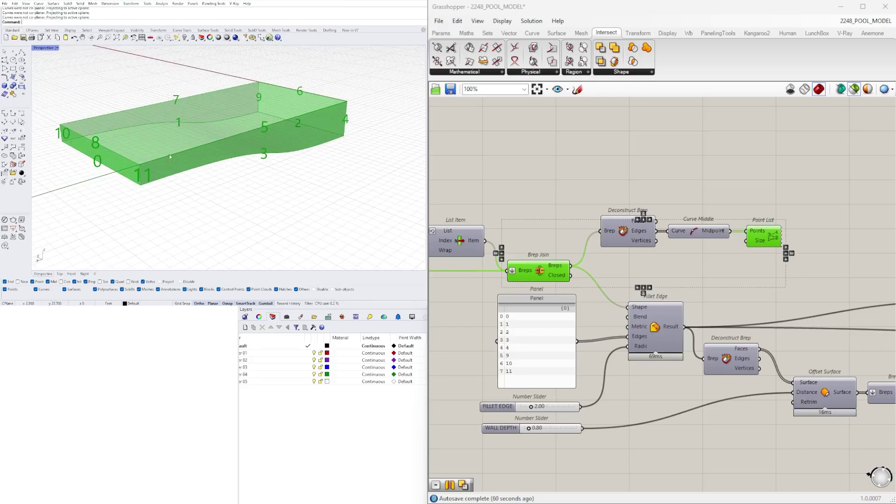
pyautogui.moveTo(755, 266); pyautogui.dragTo(723, 254, button='right')
pyautogui.click(622, 316)
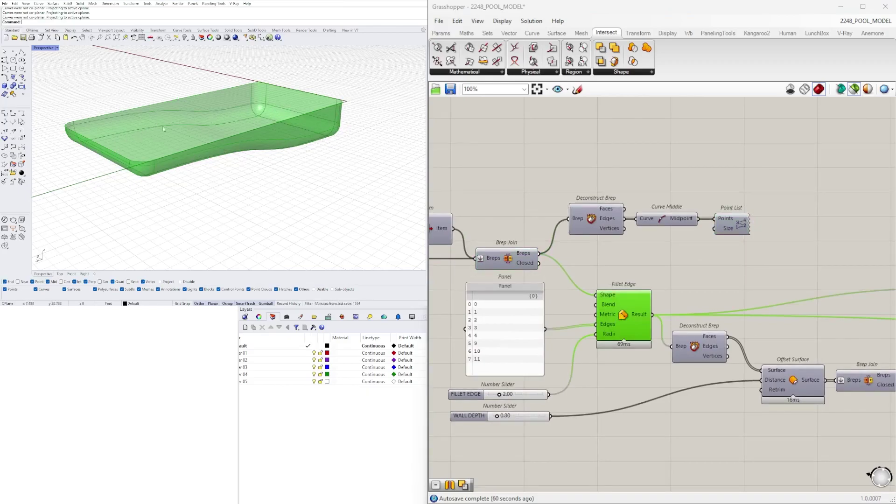
# - Preview the Offset Surface wall and the Brep Join made from it, and inspect the shell's rim up close
pyautogui.moveTo(712, 268)
pyautogui.mouseDown(button='right')
pyautogui.moveTo(661, 218)
pyautogui.moveTo(679, 252)
pyautogui.mouseUp(button='right')
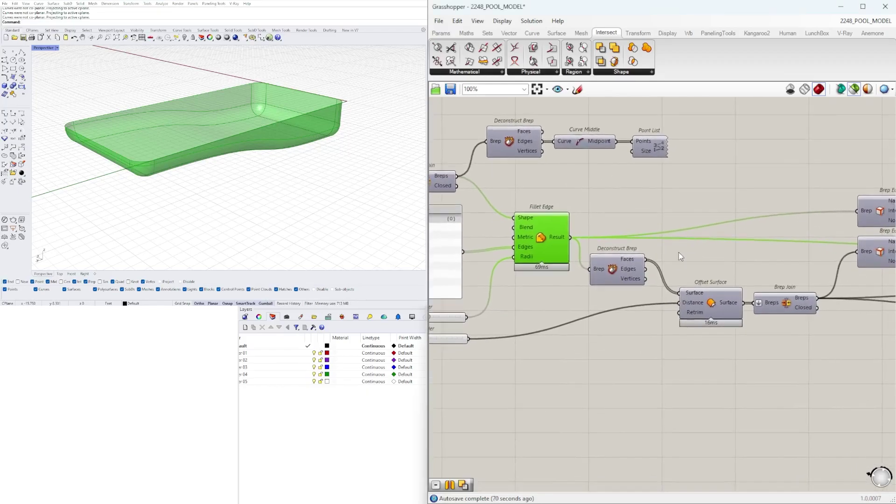
pyautogui.click(702, 304)
pyautogui.moveTo(747, 314); pyautogui.dragTo(652, 317, button='right')
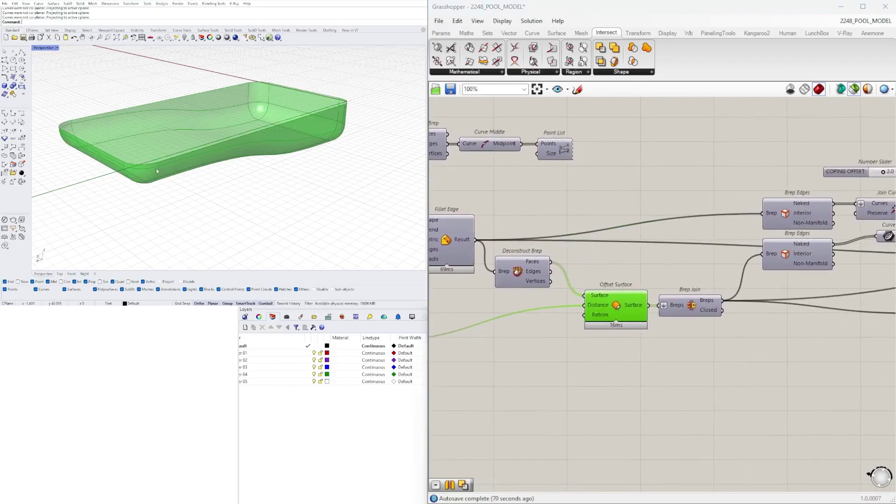
pyautogui.click(686, 304)
pyautogui.moveTo(839, 254); pyautogui.dragTo(782, 265, button='right')
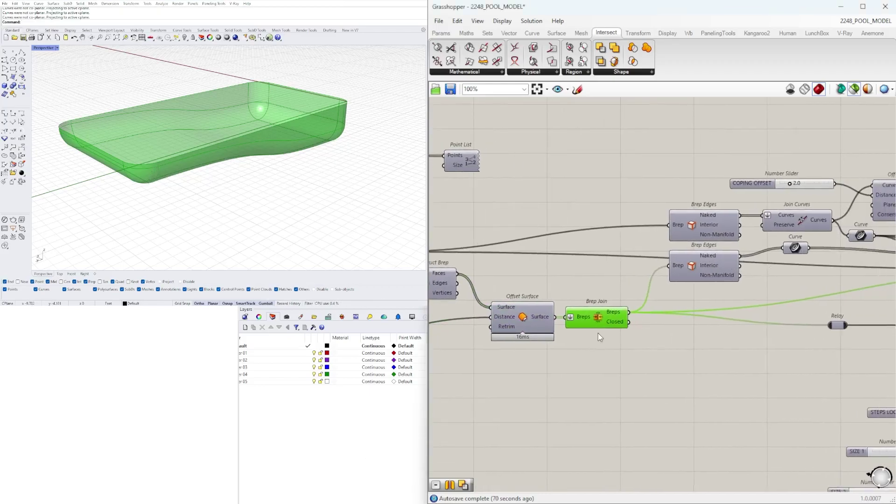
pyautogui.scroll(5, 301, 106)
pyautogui.moveTo(301, 106)
pyautogui.mouseDown(button='right')
pyautogui.moveTo(366, 136)
pyautogui.moveTo(311, 106)
pyautogui.mouseUp(button='right')
pyautogui.scroll(-2, 809, 226)
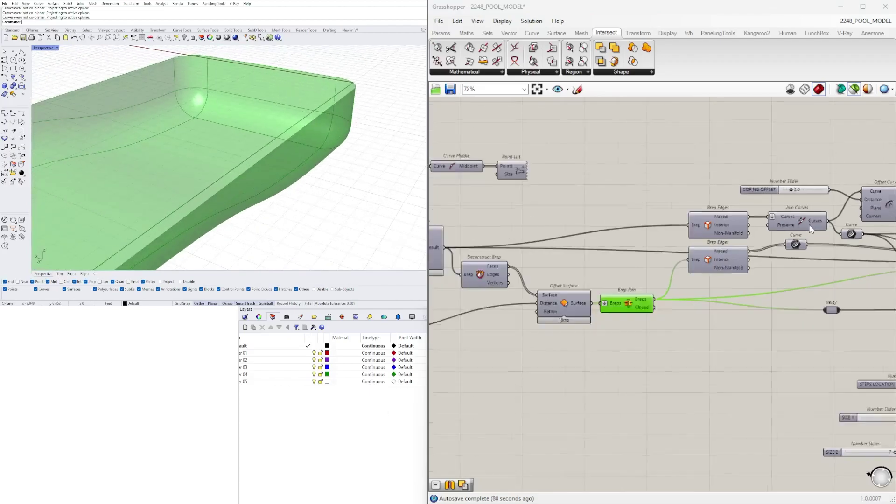
# - Preview the Brep Join after the Boundary Surfaces, and examine the closed pool shell's rim and walls
pyautogui.moveTo(810, 229); pyautogui.dragTo(673, 218, button='right')
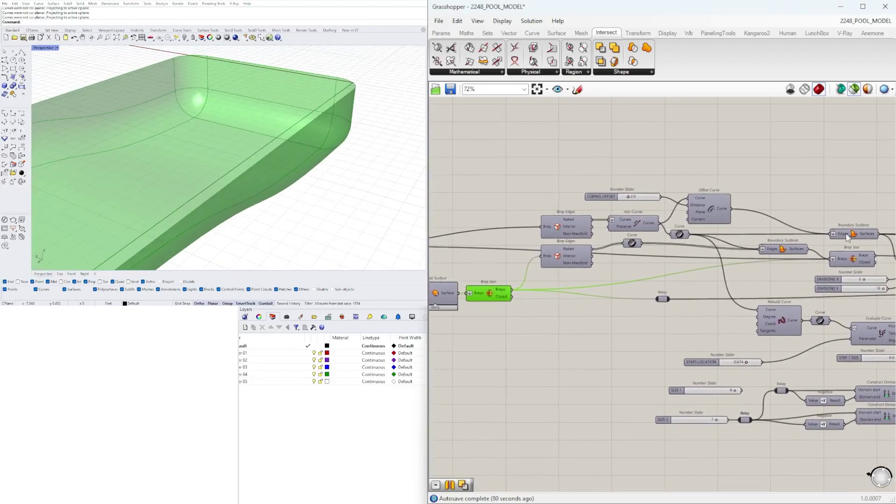
pyautogui.moveTo(848, 256); pyautogui.dragTo(807, 251, button='right')
pyautogui.click(810, 254)
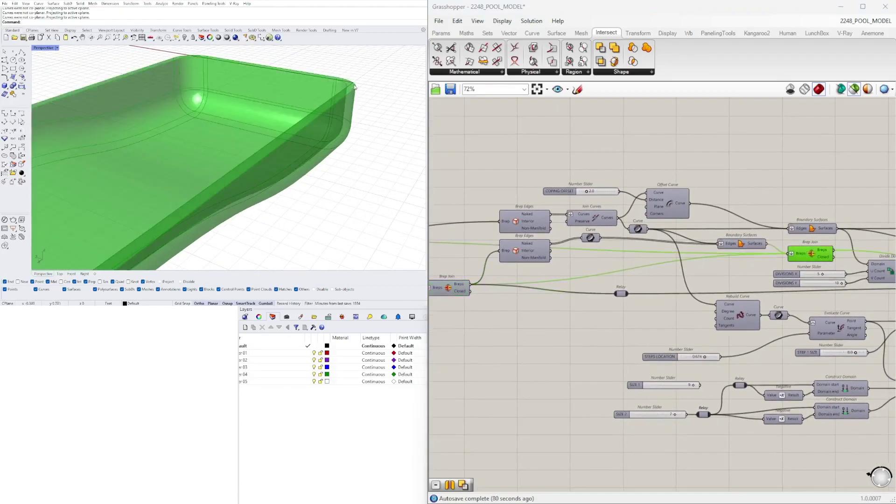
pyautogui.scroll(-4, 355, 87)
pyautogui.moveTo(325, 123); pyautogui.dragTo(249, 123, button='right')
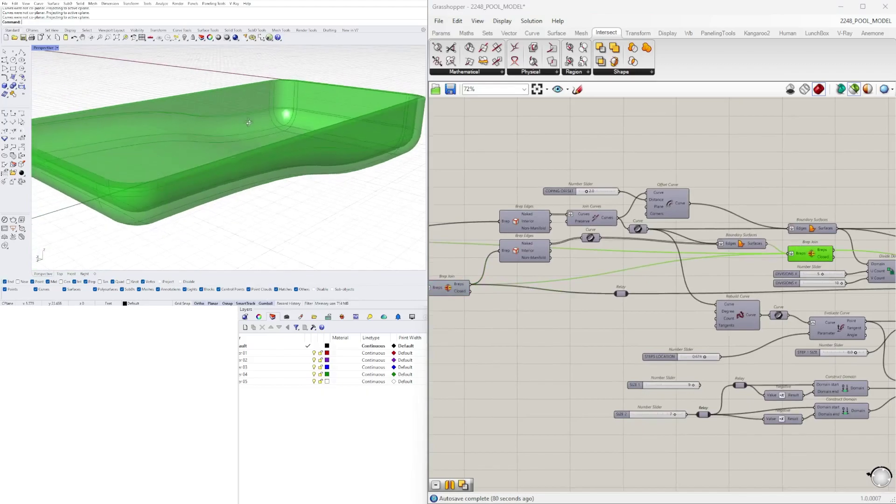
pyautogui.scroll(-2, 241, 133)
pyautogui.scroll(-2, 580, 301)
# - Set the HEIGHT MIN slider at the start of the definition to about 3.963 to deepen the shallow end
pyautogui.moveTo(580, 301); pyautogui.dragTo(829, 292, button='right')
pyautogui.scroll(1, 554, 282)
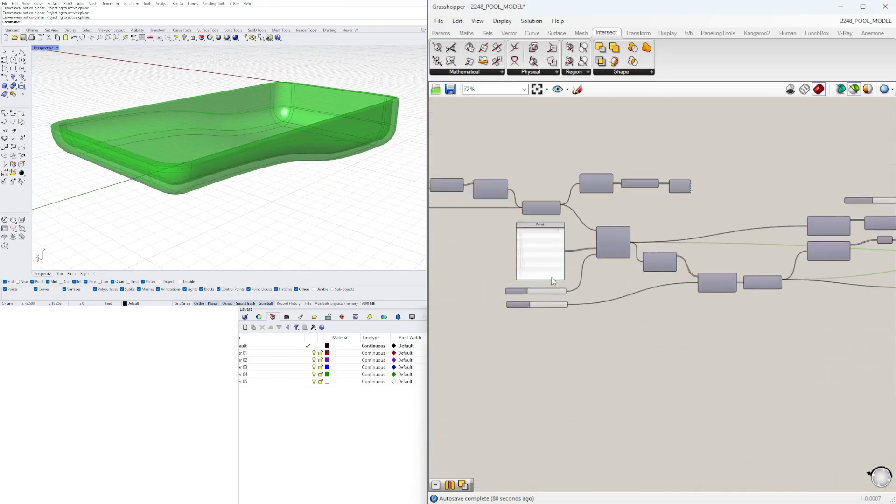
pyautogui.scroll(2, 551, 278)
pyautogui.moveTo(521, 281); pyautogui.dragTo(570, 301, button='right')
pyautogui.scroll(-3, 707, 246)
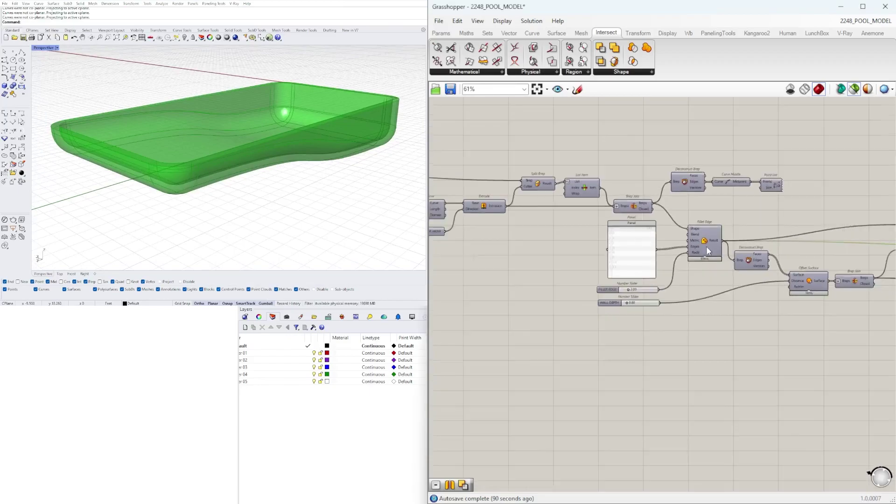
pyautogui.moveTo(546, 261); pyautogui.dragTo(828, 280, button='right')
pyautogui.moveTo(474, 272); pyautogui.dragTo(858, 299, button='right')
pyautogui.scroll(5, 612, 285)
pyautogui.scroll(-2, 858, 300)
pyautogui.scroll(-4, 556, 302)
pyautogui.moveTo(557, 301); pyautogui.dragTo(636, 335, button='right')
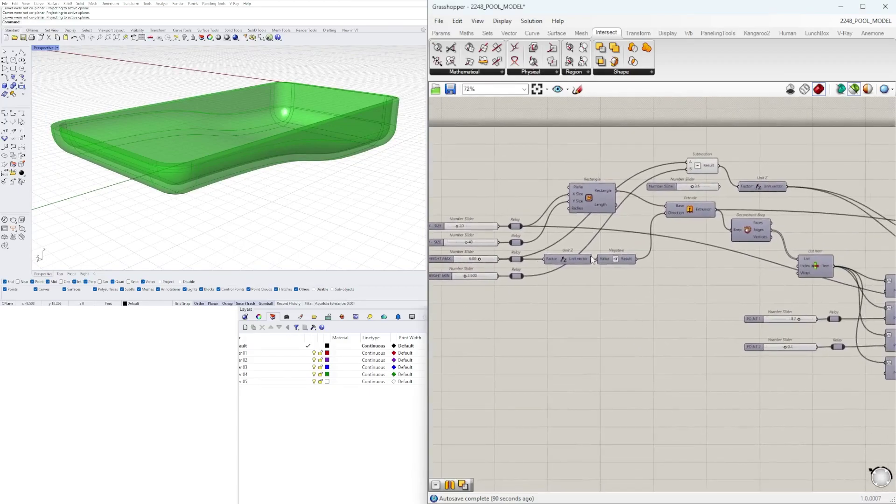
pyautogui.scroll(7, 605, 301)
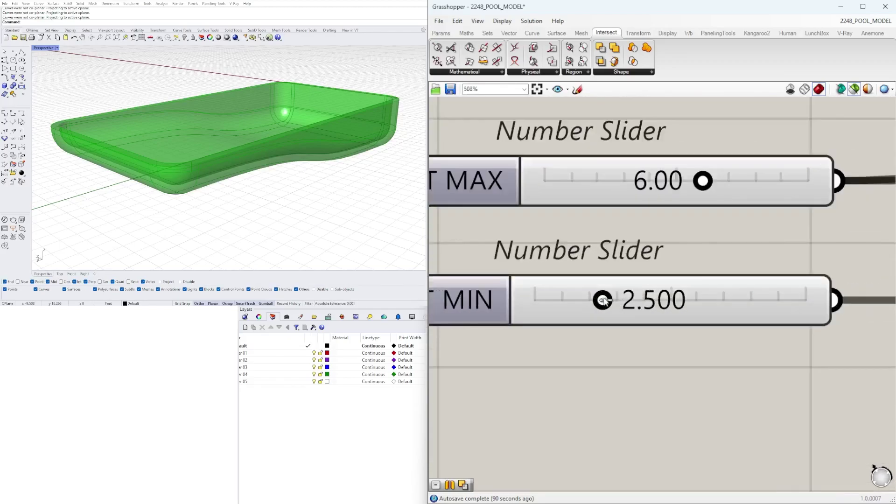
pyautogui.moveTo(624, 298); pyautogui.dragTo(662, 299)
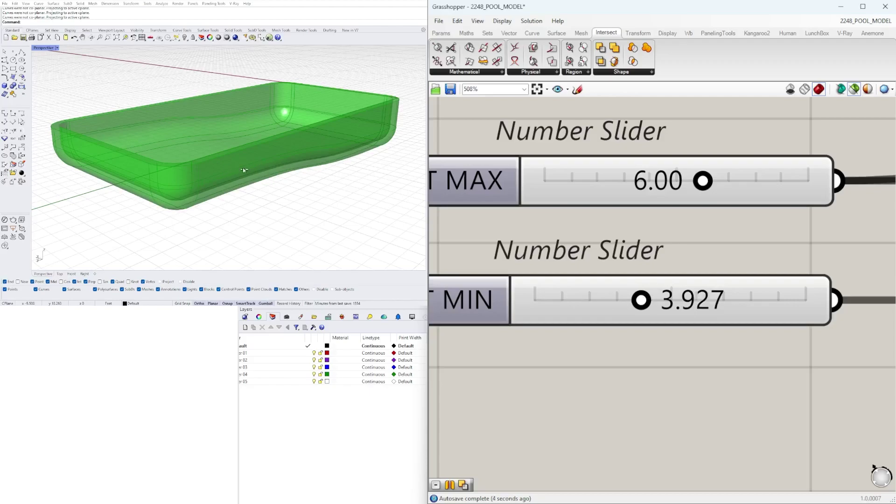
pyautogui.moveTo(243, 169)
pyautogui.mouseDown(button='right')
pyautogui.moveTo(279, 167)
pyautogui.moveTo(250, 172)
pyautogui.mouseUp(button='right')
# - Lower the POINT 2 slider to 0.0, and raise it to 0.2 to test the floor profile
pyautogui.scroll(-5, 279, 168)
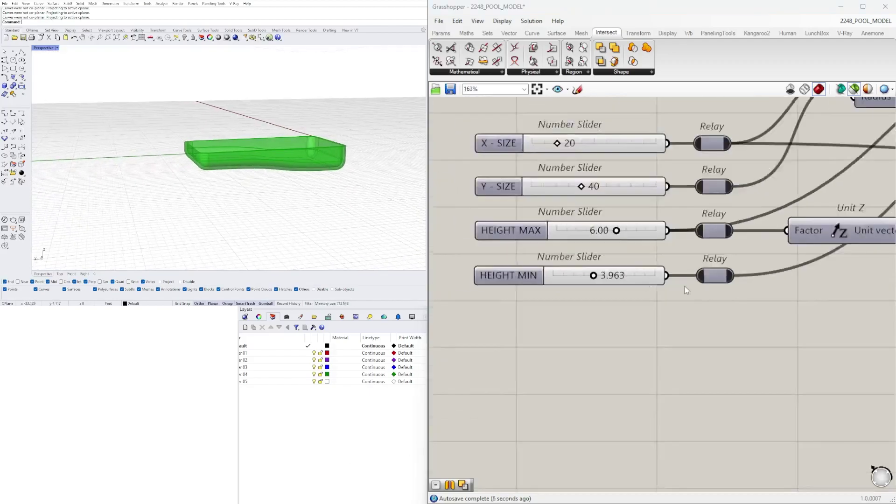
pyautogui.scroll(-3, 687, 280)
pyautogui.scroll(4, 593, 409)
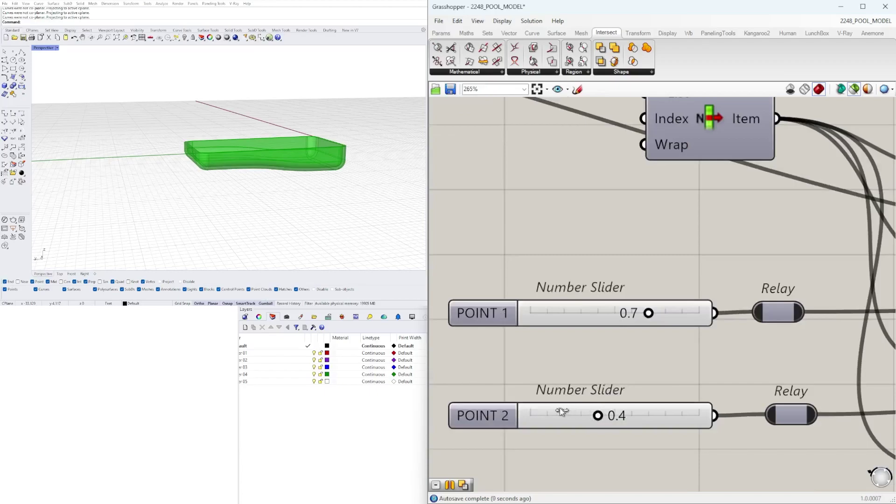
pyautogui.moveTo(553, 411); pyautogui.dragTo(516, 406)
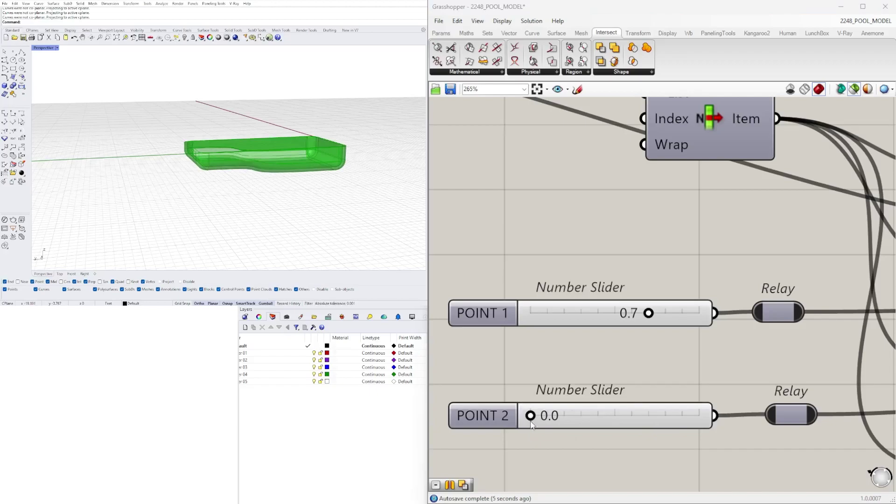
pyautogui.moveTo(559, 422); pyautogui.dragTo(568, 424)
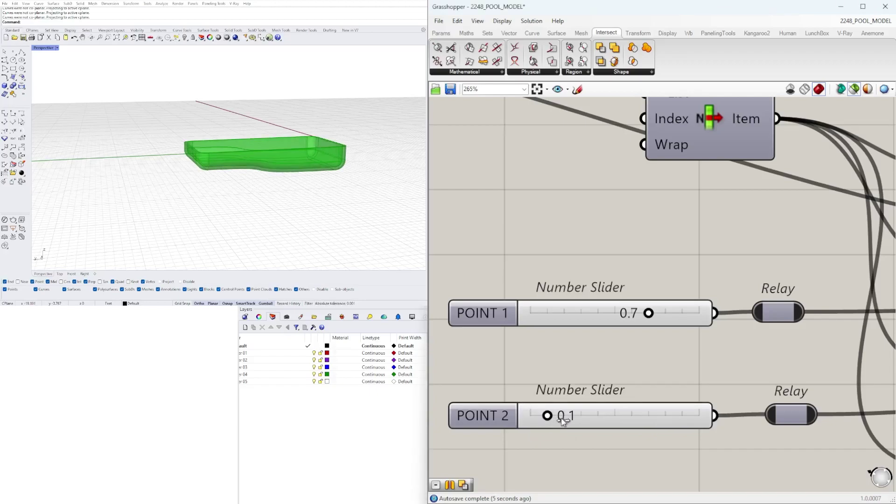
# - Set the POINT 1 slider to 0.2 and the POINT 2 slider to 0.8
pyautogui.moveTo(647, 313); pyautogui.dragTo(567, 310)
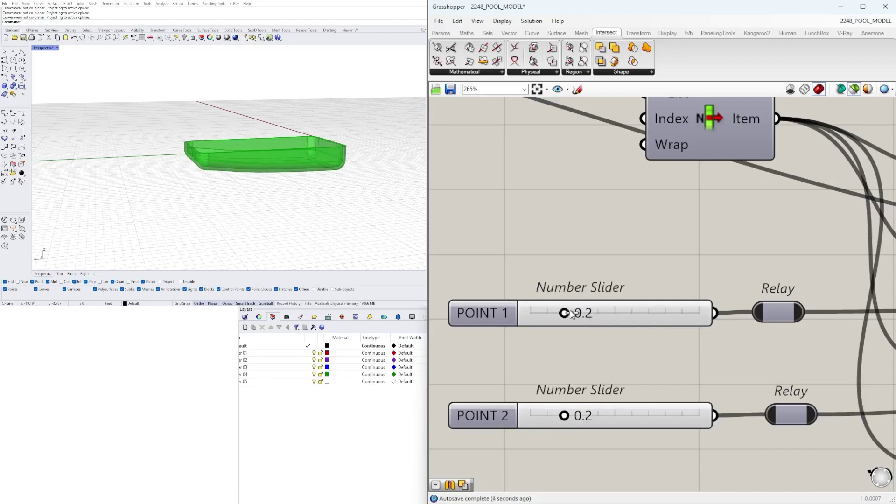
pyautogui.click(659, 415)
pyautogui.click(659, 415)
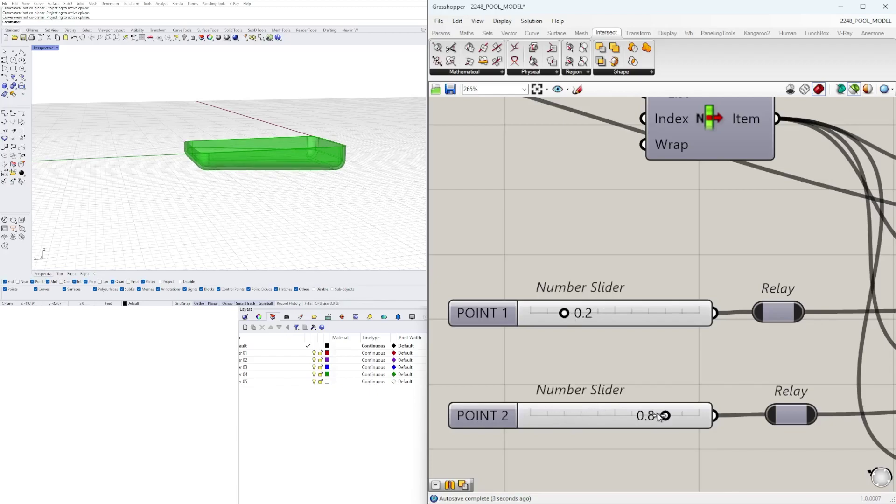
# - Switch Rhino to the four-viewport layout and inspect the pool's floor profile in the Right view
pyautogui.click(100, 106)
pyautogui.doubleClick(47, 50)
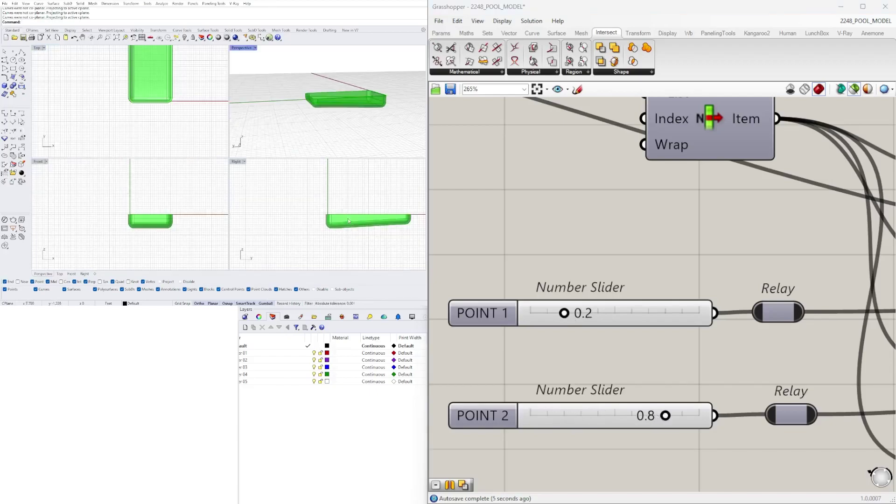
pyautogui.moveTo(349, 221); pyautogui.dragTo(308, 206, button='right')
pyautogui.scroll(7, 307, 207)
pyautogui.scroll(-7, 368, 205)
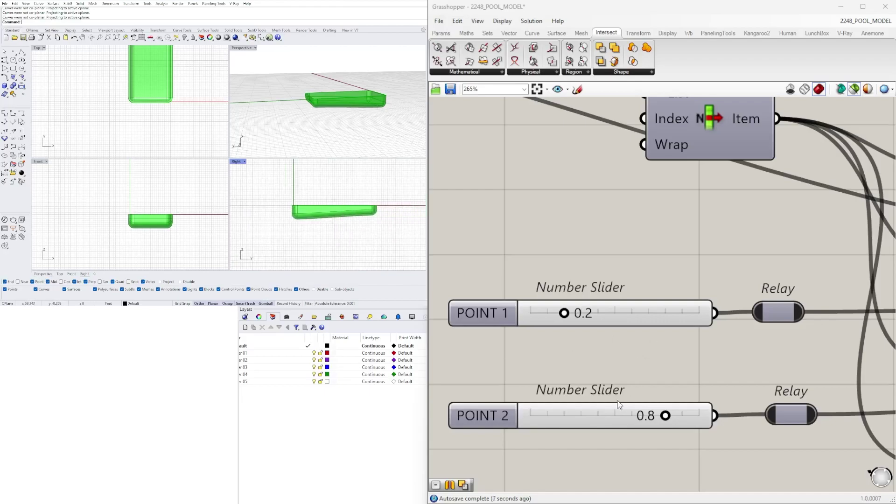
# - Preview the extruded floor surface, and the Brep Join that combines it with the walls
pyautogui.scroll(-5, 619, 404)
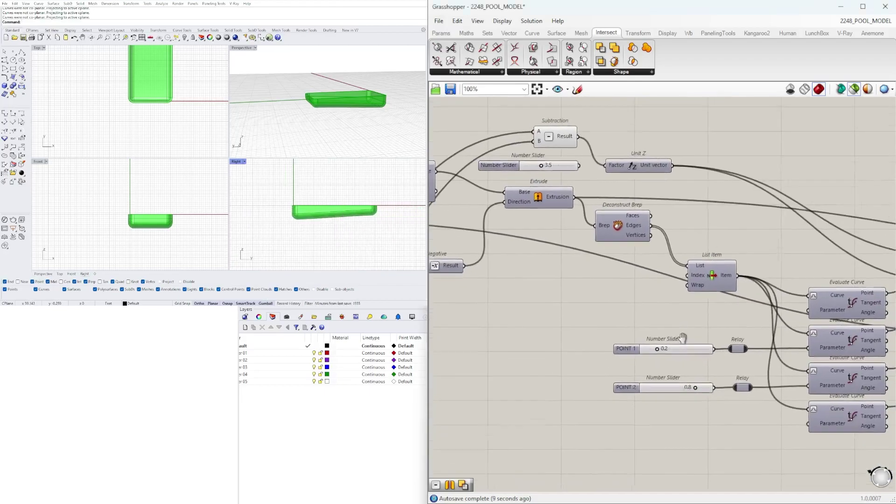
pyautogui.scroll(4, 672, 392)
pyautogui.click(710, 380)
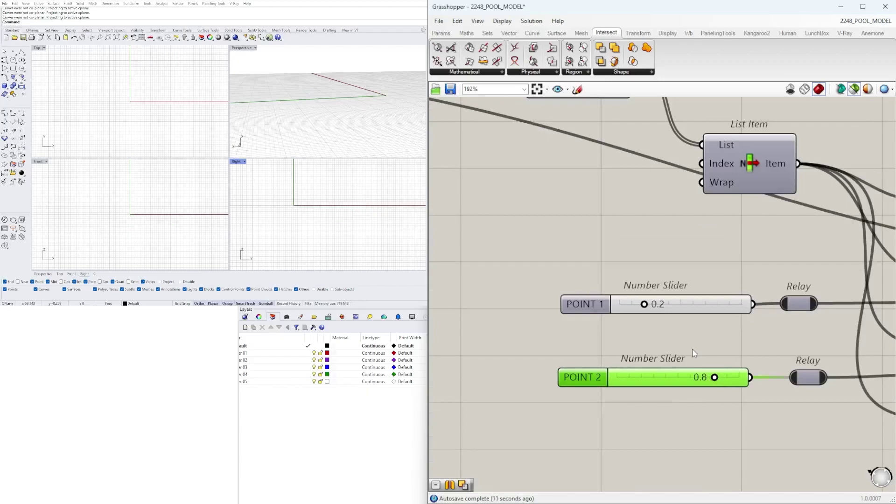
pyautogui.scroll(-5, 694, 353)
pyautogui.click(786, 290)
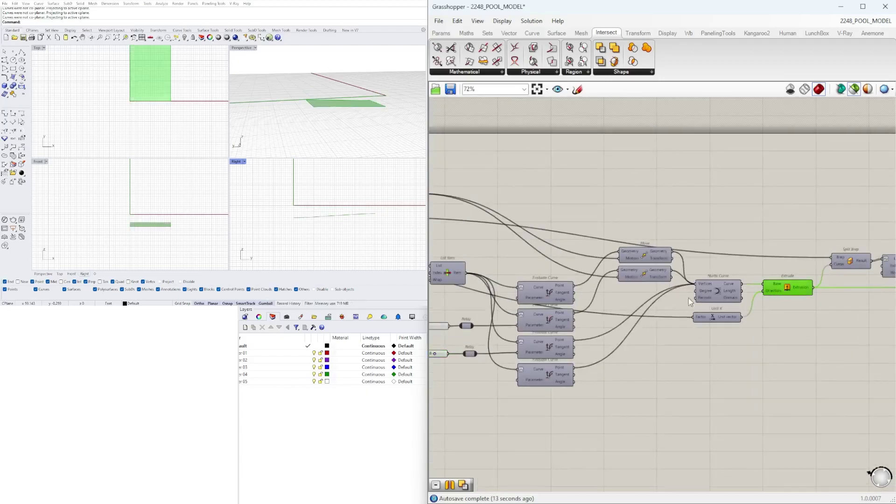
pyautogui.scroll(-3, 688, 297)
pyautogui.click(749, 273)
pyautogui.scroll(-2, 525, 311)
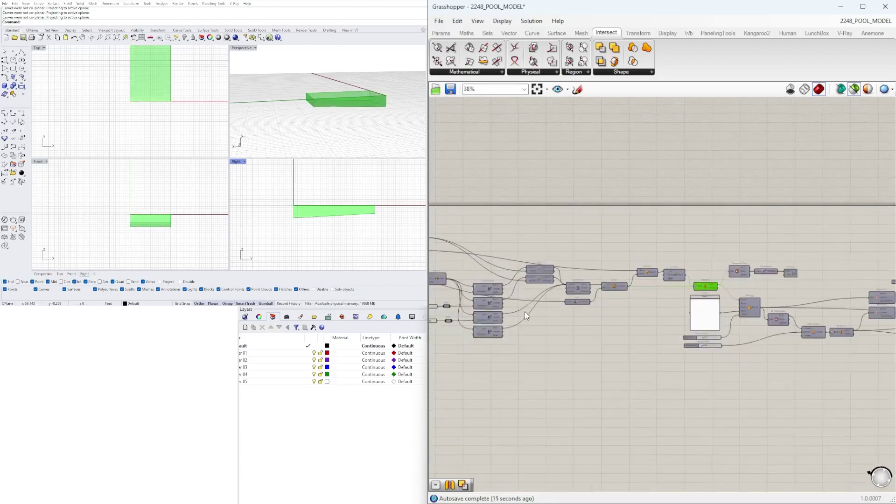
# - Preview the closed pool shell from the Brep Join that follows the Boundary Surfaces
pyautogui.moveTo(535, 313); pyautogui.dragTo(363, 291, button='right')
pyautogui.scroll(4, 715, 287)
pyautogui.moveTo(715, 287); pyautogui.dragTo(492, 282, button='right')
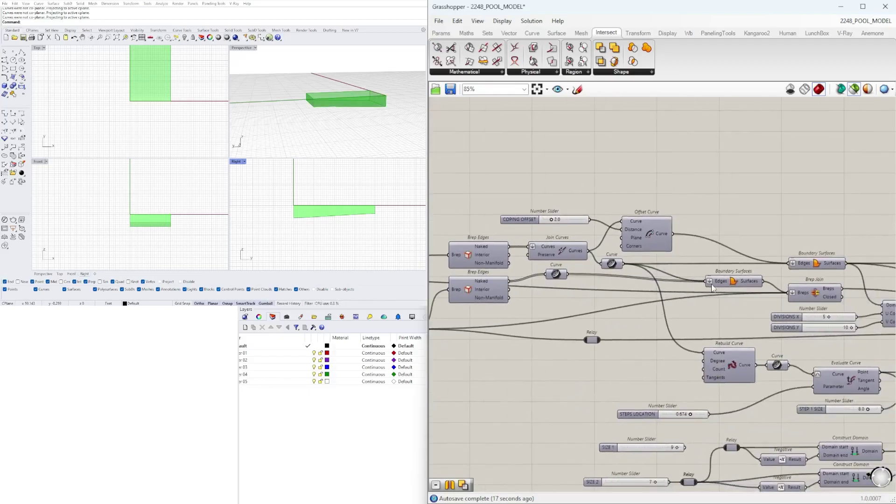
pyautogui.click(812, 293)
# - Set the POINT 2 slider to 0.4 and the POINT 1 slider to 0.5 to reshape the floor curve
pyautogui.scroll(-5, 734, 305)
pyautogui.moveTo(651, 313); pyautogui.dragTo(839, 303, button='right')
pyautogui.scroll(-3, 839, 304)
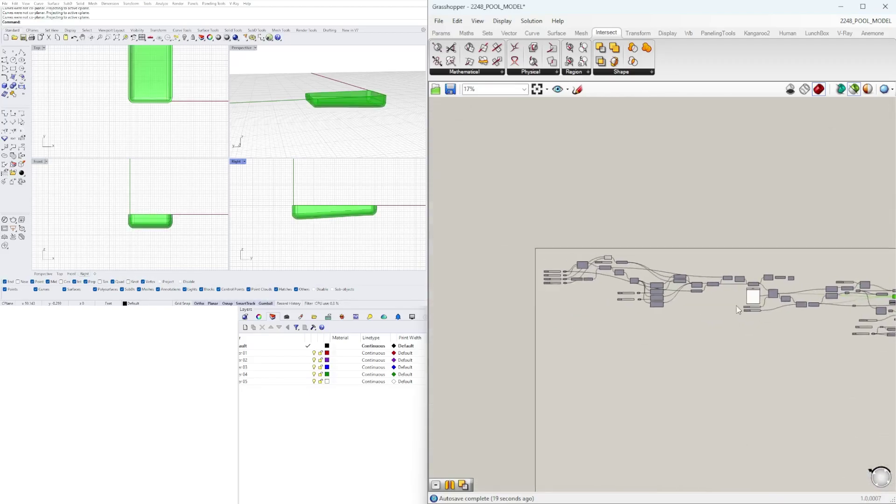
pyautogui.scroll(7, 653, 295)
pyautogui.scroll(6, 651, 283)
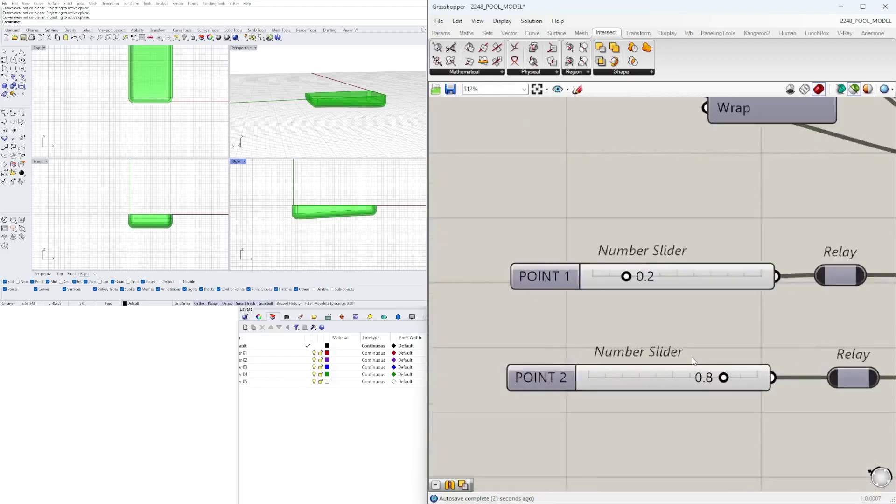
pyautogui.moveTo(736, 389)
pyautogui.mouseDown()
pyautogui.moveTo(613, 392)
pyautogui.moveTo(643, 392)
pyautogui.mouseUp()
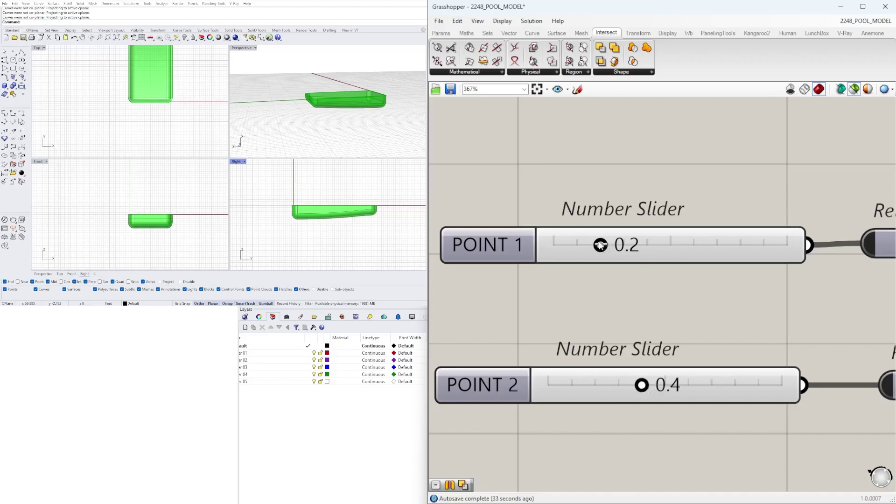
pyautogui.moveTo(669, 244); pyautogui.dragTo(681, 242)
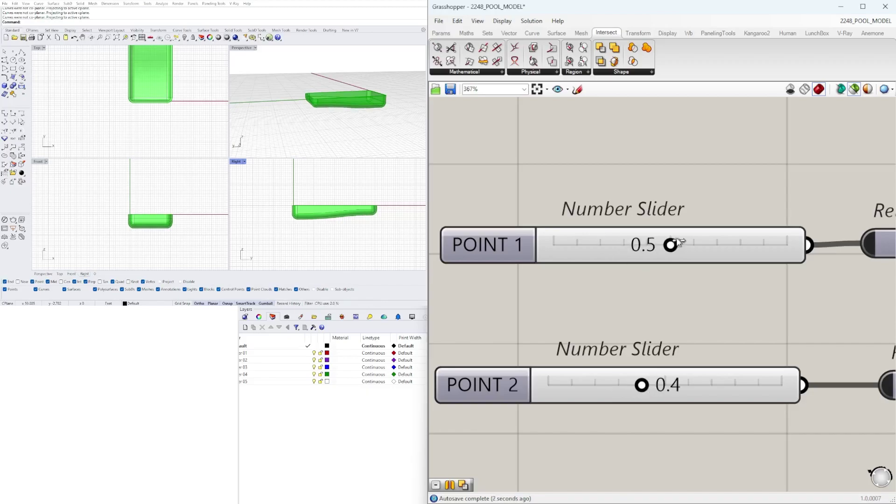
# - Bring up the coping and steps part of the definition, and view the pool shell from higher up in Perspective
pyautogui.scroll(-10, 640, 198)
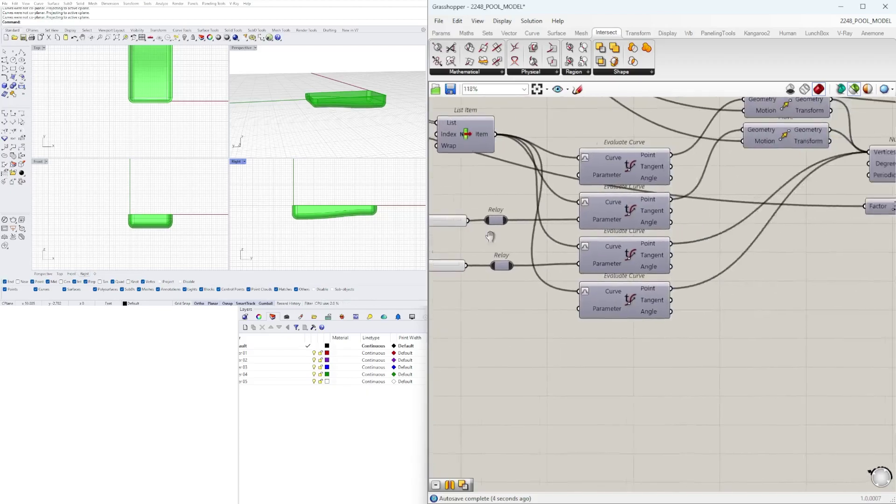
pyautogui.scroll(4, 718, 287)
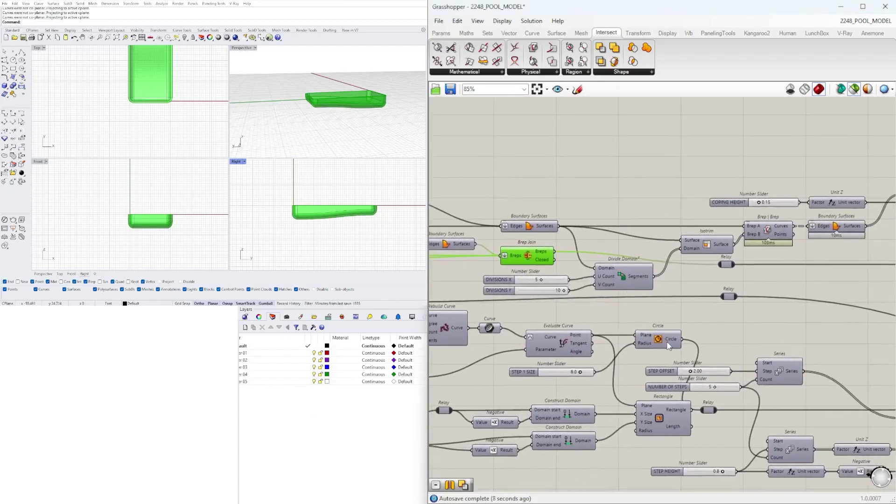
pyautogui.moveTo(357, 86); pyautogui.dragTo(362, 114, button='right')
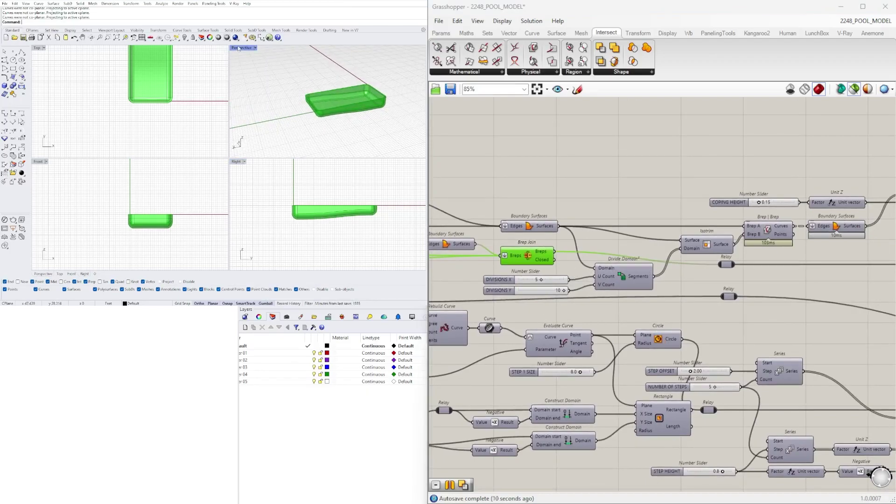
# - Maximize the Perspective view and preview the coping surface from the Boundary Surfaces fed by the offset curve
pyautogui.doubleClick(243, 49)
pyautogui.scroll(5, 258, 180)
pyautogui.scroll(4, 258, 179)
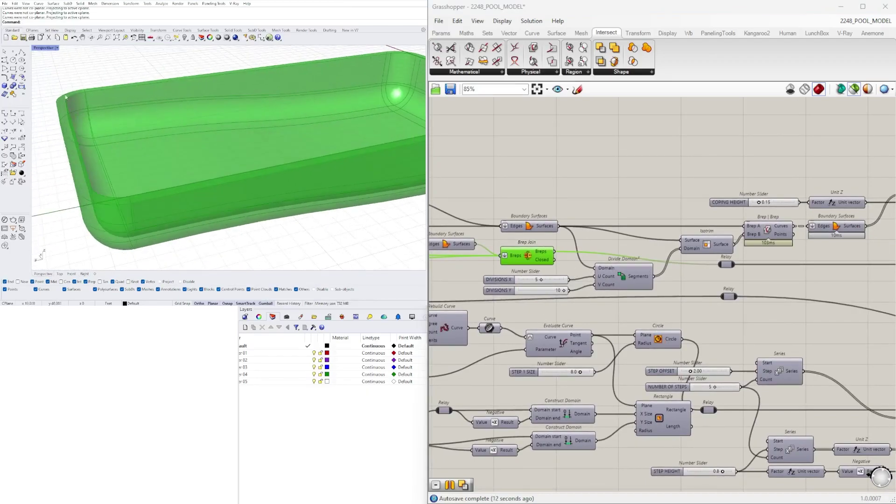
pyautogui.moveTo(503, 231); pyautogui.dragTo(626, 250, button='right')
pyautogui.click(651, 242)
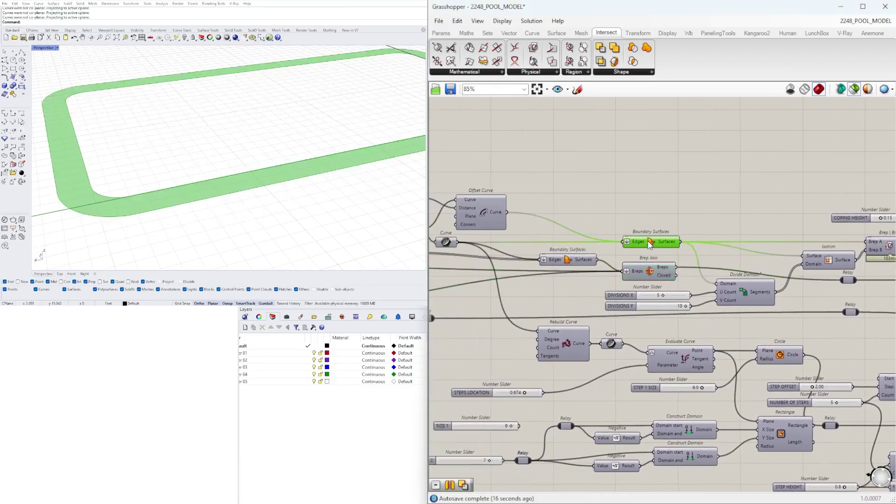
# - Preview the Offset Curve outline of the coping together with the joined pool edge from Join Curves
pyautogui.scroll(-3, 240, 142)
pyautogui.moveTo(490, 212); pyautogui.dragTo(583, 217, button='right')
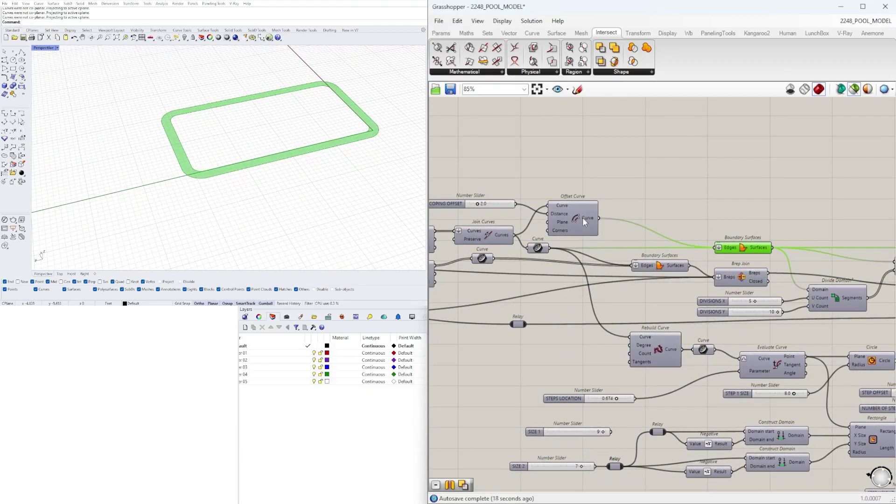
pyautogui.click(562, 216)
pyautogui.scroll(1, 624, 252)
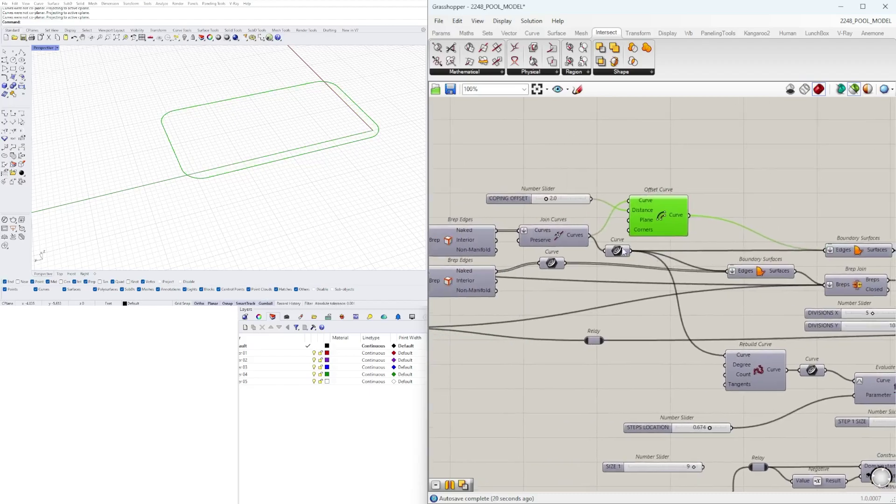
pyautogui.keyDown('shift'); pyautogui.click(564, 229); pyautogui.keyUp('shift')
pyautogui.moveTo(676, 232); pyautogui.dragTo(561, 238, button='right')
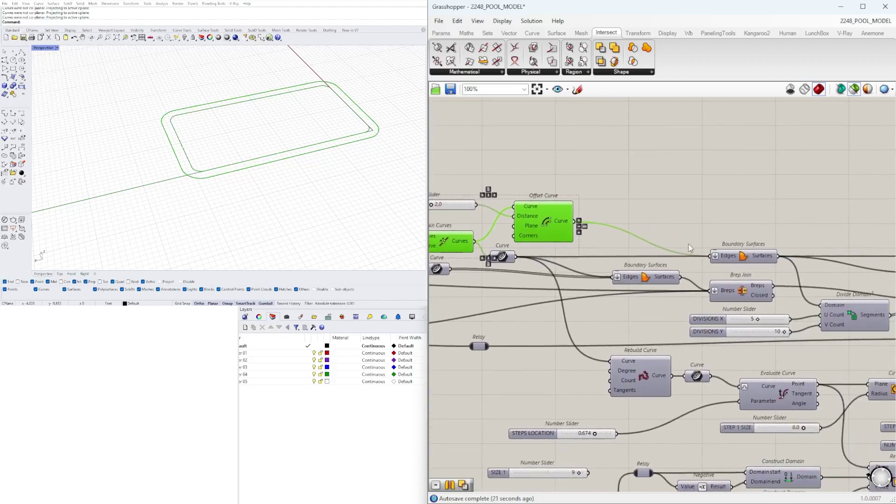
# - Preview the flat coping surface with its Isotrim grid, and the divided coping pieces from the second Boundary Surfaces
pyautogui.click(748, 258)
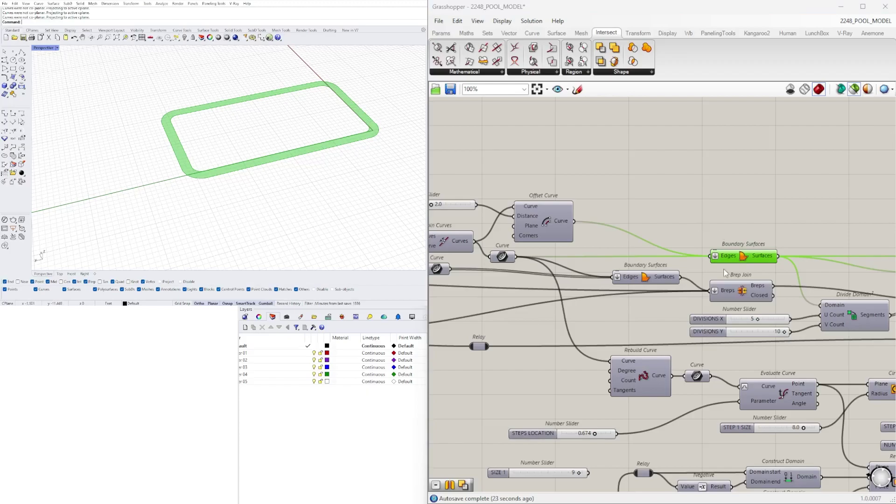
pyautogui.moveTo(762, 258); pyautogui.dragTo(626, 264, button='right')
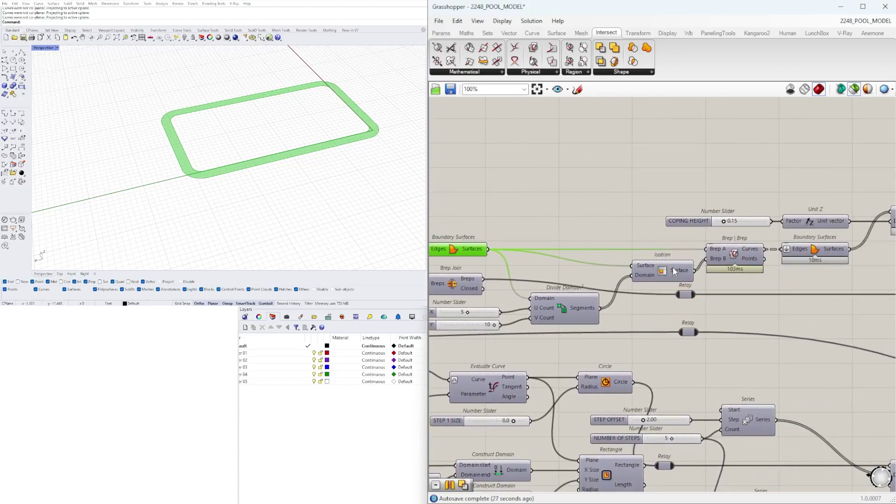
pyautogui.click(665, 273)
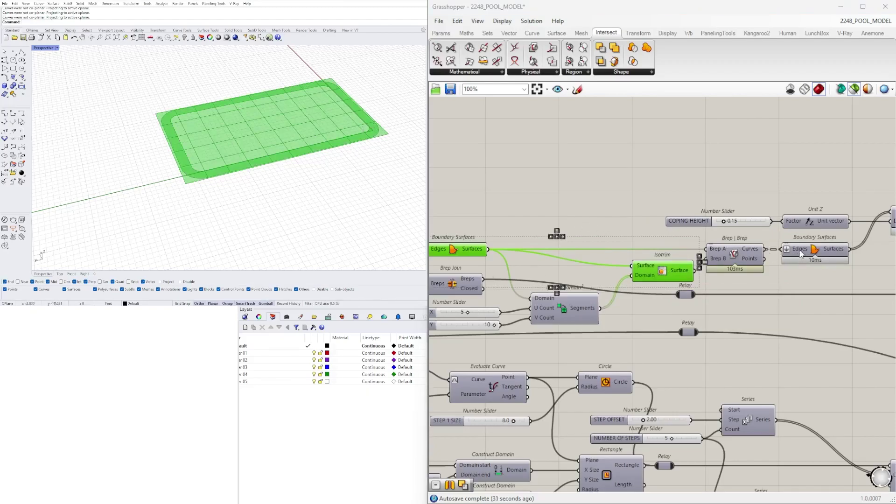
pyautogui.click(814, 251)
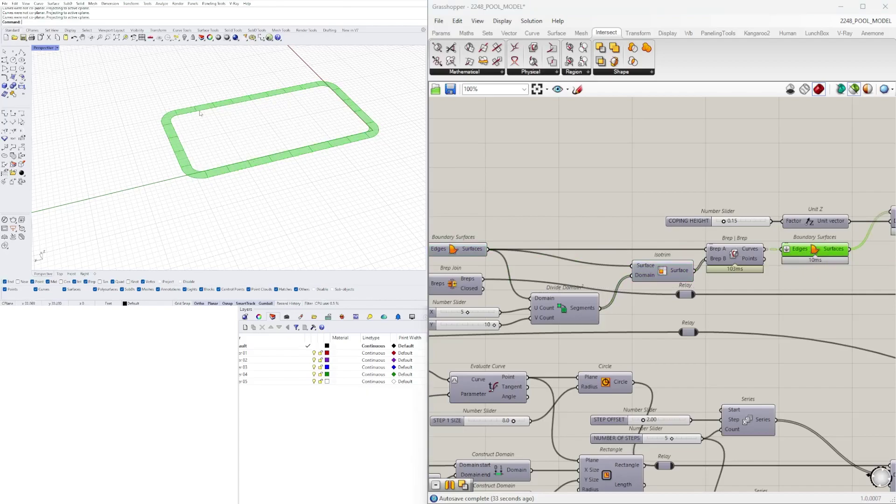
# - Preview the extruded coping pieces from the Geometry component after Extrude, close up at a corner
pyautogui.moveTo(695, 238); pyautogui.dragTo(446, 237, button='right')
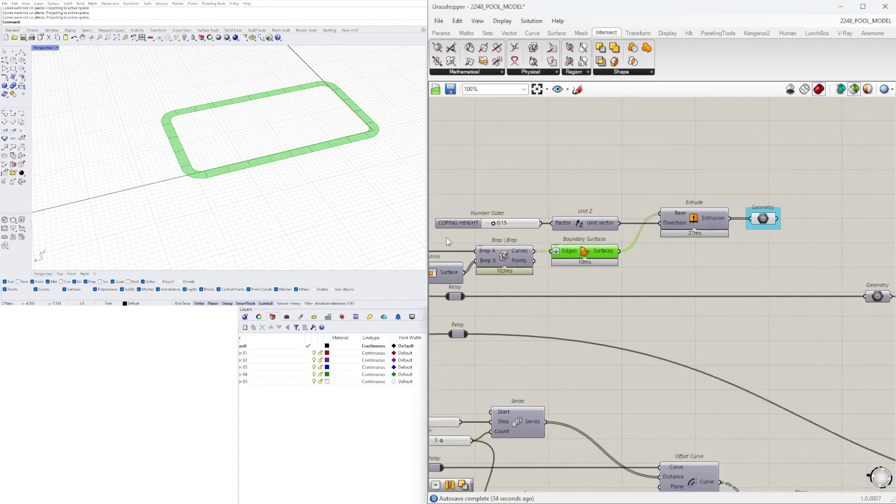
pyautogui.click(759, 224)
pyautogui.scroll(5, 379, 116)
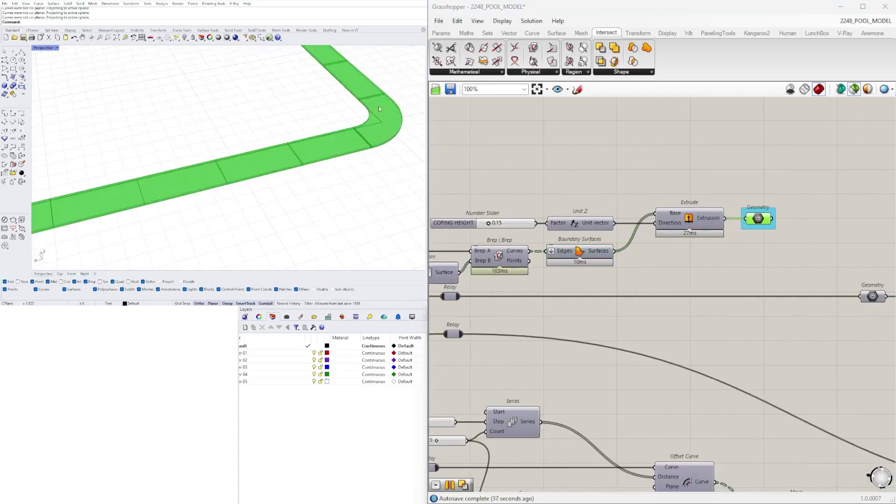
# - Add the pool shell from Brep Join to the preview alongside the extruded coping
pyautogui.scroll(-4, 718, 198)
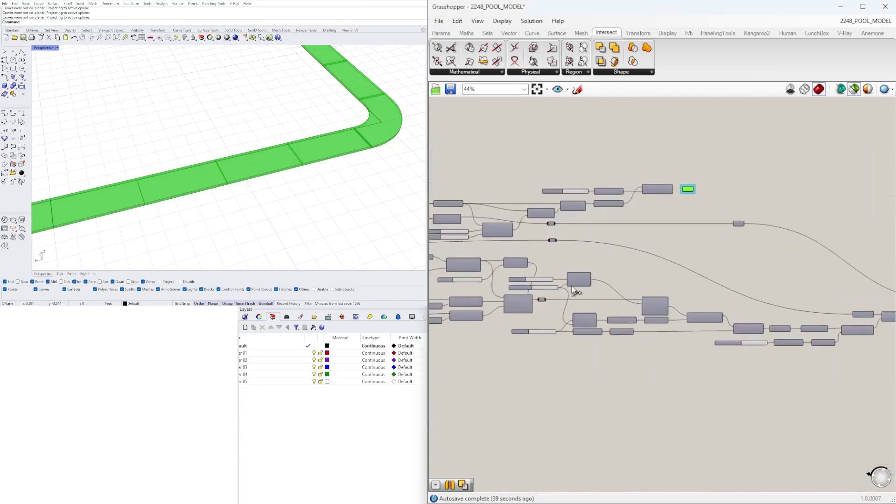
pyautogui.scroll(4, 575, 291)
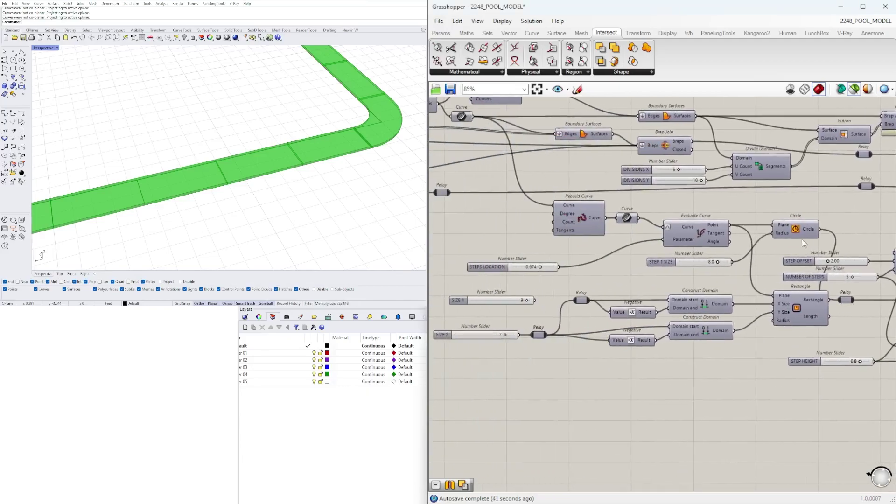
pyautogui.moveTo(802, 239); pyautogui.dragTo(684, 260, button='right')
pyautogui.scroll(-2, 684, 260)
pyautogui.scroll(2, 623, 238)
pyautogui.moveTo(538, 240); pyautogui.dragTo(708, 276, button='right')
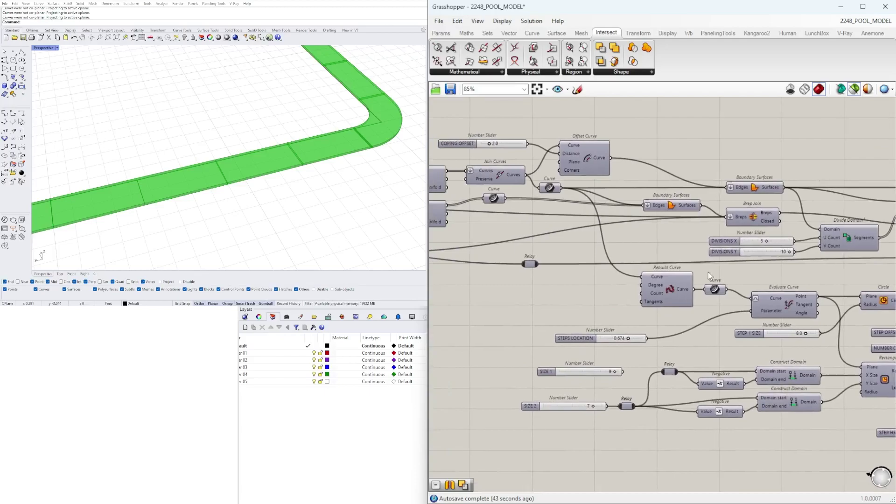
pyautogui.scroll(-1, 687, 260)
pyautogui.moveTo(736, 225); pyautogui.dragTo(647, 235, button='right')
pyautogui.scroll(2, 647, 234)
pyautogui.keyDown('shift'); pyautogui.click(655, 234); pyautogui.keyUp('shift')
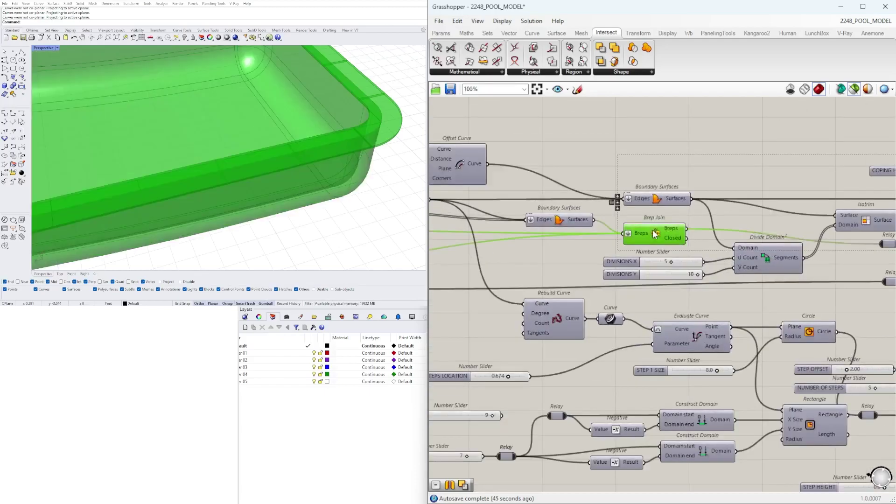
# - Add the final Geometry component at the end of the definition to the previewed selection
pyautogui.scroll(-2, 645, 239)
pyautogui.moveTo(738, 297); pyautogui.dragTo(668, 301, button='right')
pyautogui.scroll(2, 720, 299)
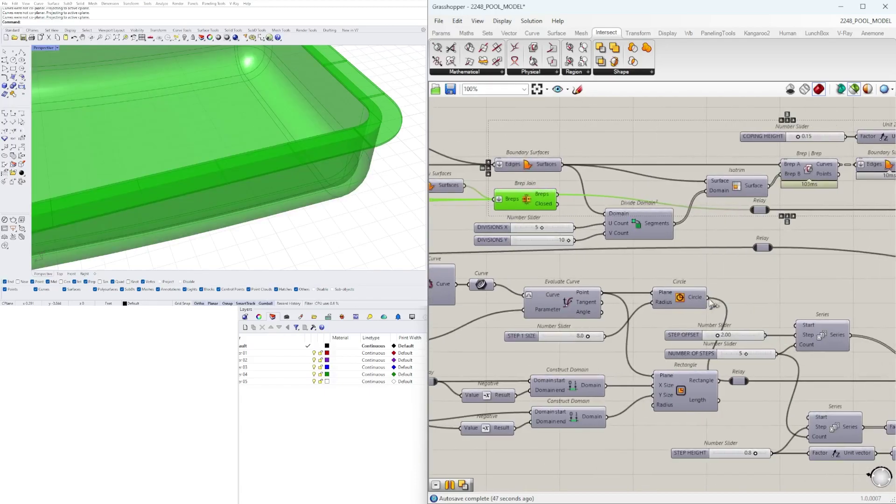
pyautogui.moveTo(752, 302); pyautogui.dragTo(579, 271, button='right')
pyautogui.scroll(-2, 728, 286)
pyautogui.moveTo(728, 286); pyautogui.dragTo(301, 274, button='right')
pyautogui.moveTo(876, 313); pyautogui.dragTo(752, 302, button='right')
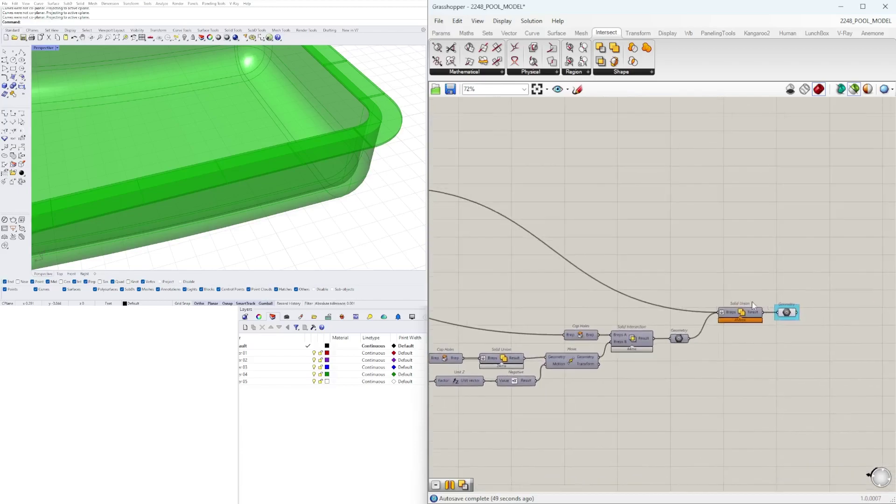
pyautogui.click(786, 314)
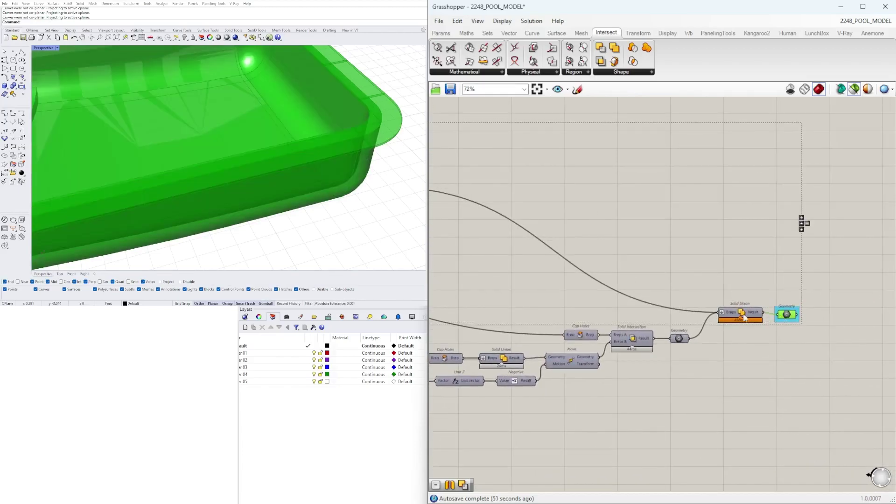
# - Preview the final Solid Union of pool and steps, and the Solid Union of the stacked round steps alone
pyautogui.click(739, 284)
pyautogui.moveTo(619, 319); pyautogui.dragTo(734, 309, button='right')
pyautogui.click(856, 303)
pyautogui.scroll(-3, 212, 144)
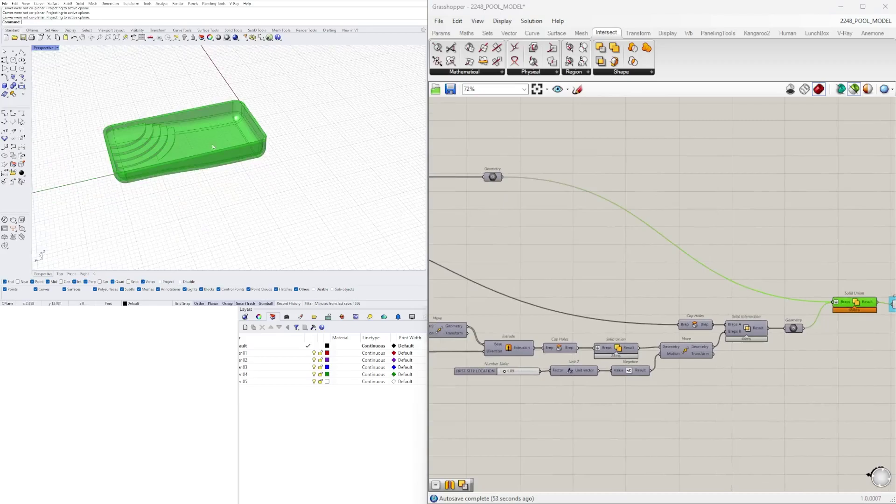
pyautogui.moveTo(212, 143); pyautogui.dragTo(215, 138, button='right')
pyautogui.scroll(3, 218, 134)
pyautogui.moveTo(666, 292); pyautogui.dragTo(711, 293, button='right')
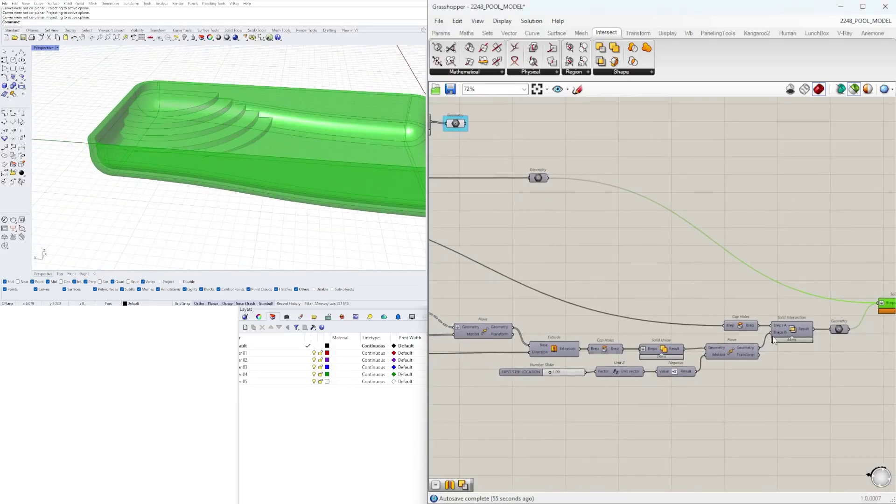
pyautogui.click(658, 351)
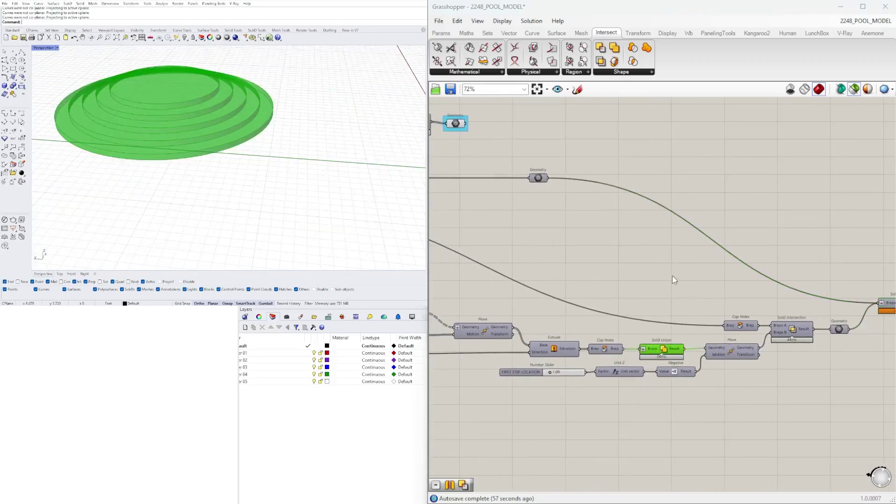
# - Move the steps relay up beside the Circle and feed it from the Rectangle output instead of the Circle
pyautogui.moveTo(566, 312); pyautogui.dragTo(781, 329, button='right')
pyautogui.moveTo(601, 315); pyautogui.dragTo(747, 314, button='right')
pyautogui.moveTo(569, 307); pyautogui.dragTo(683, 311, button='right')
pyautogui.scroll(3, 683, 312)
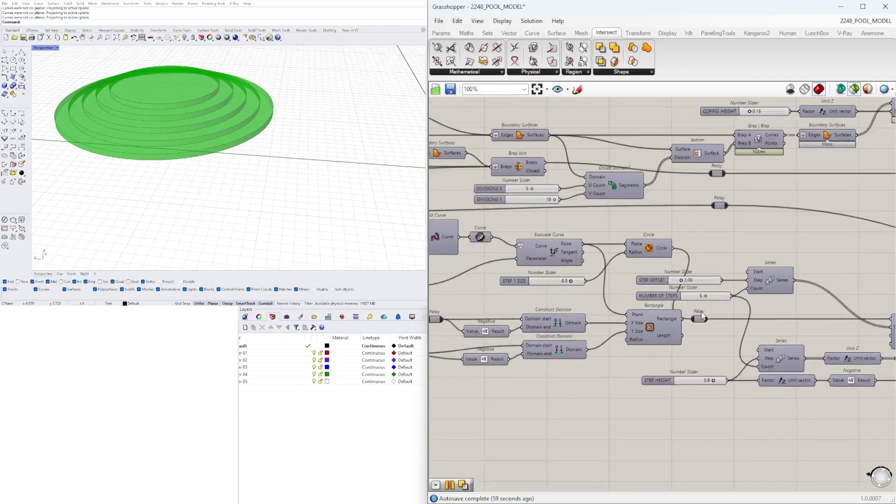
pyautogui.moveTo(709, 321); pyautogui.dragTo(741, 228)
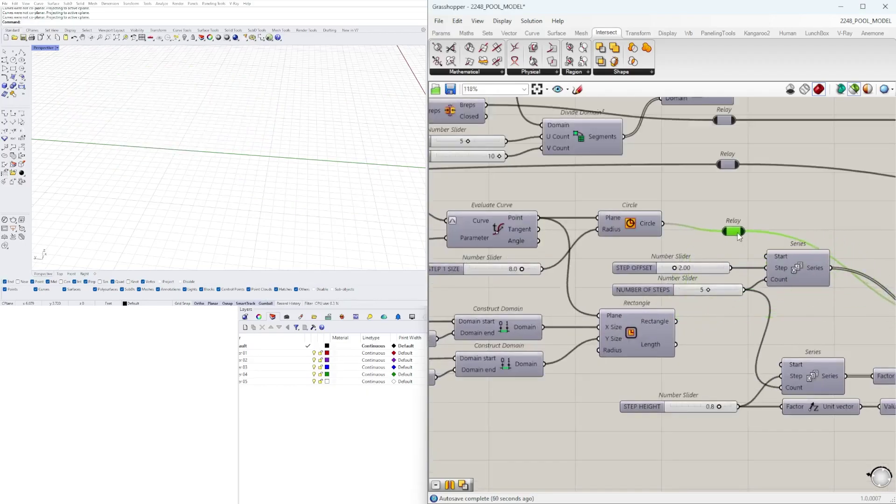
pyautogui.moveTo(677, 322); pyautogui.dragTo(802, 229)
# - Preview the final Geometry component and view the pool's rectangular steps from another angle
pyautogui.scroll(-4, 804, 243)
pyautogui.moveTo(808, 267); pyautogui.dragTo(518, 271, button='right')
pyautogui.moveTo(884, 299); pyautogui.dragTo(656, 296, button='right')
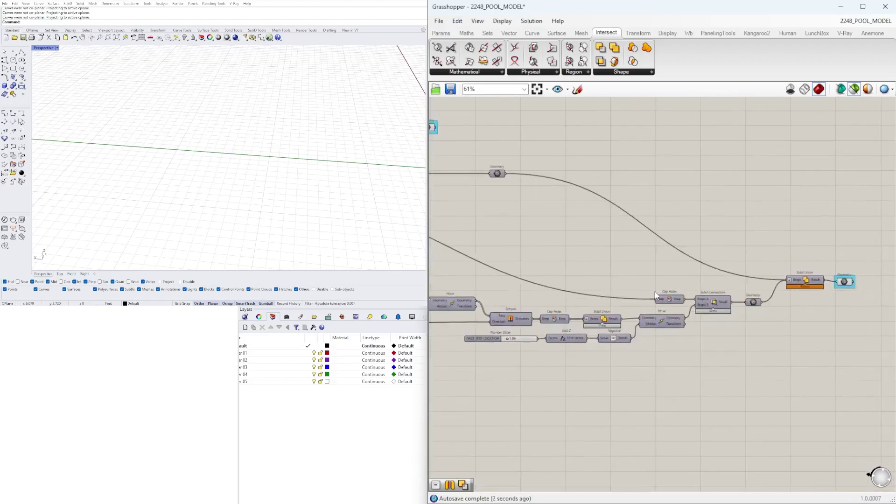
pyautogui.click(850, 286)
pyautogui.moveTo(108, 58); pyautogui.dragTo(182, 130, button='right')
# - Switch the steps relay input to the Circle output and back to the Rectangle output to compare both step shapes
pyautogui.moveTo(527, 265); pyautogui.dragTo(767, 274, button='right')
pyautogui.moveTo(558, 273); pyautogui.dragTo(712, 272, button='right')
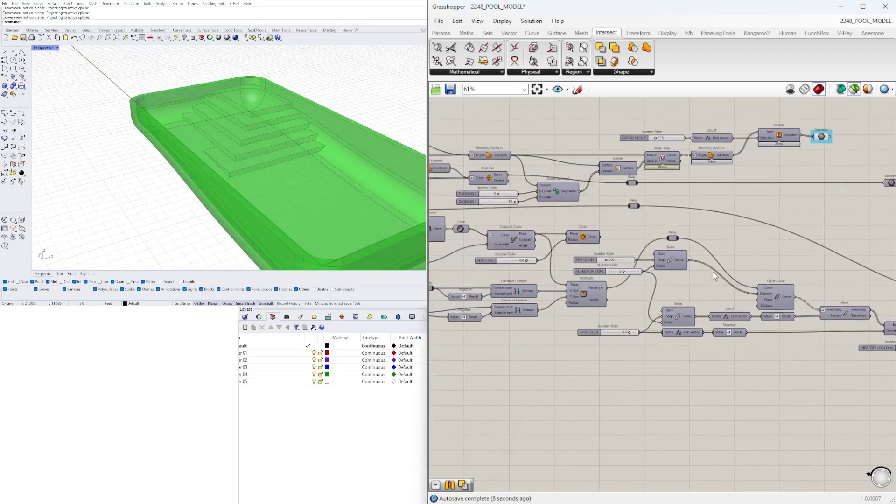
pyautogui.scroll(4, 689, 273)
pyautogui.moveTo(518, 204); pyautogui.dragTo(649, 205)
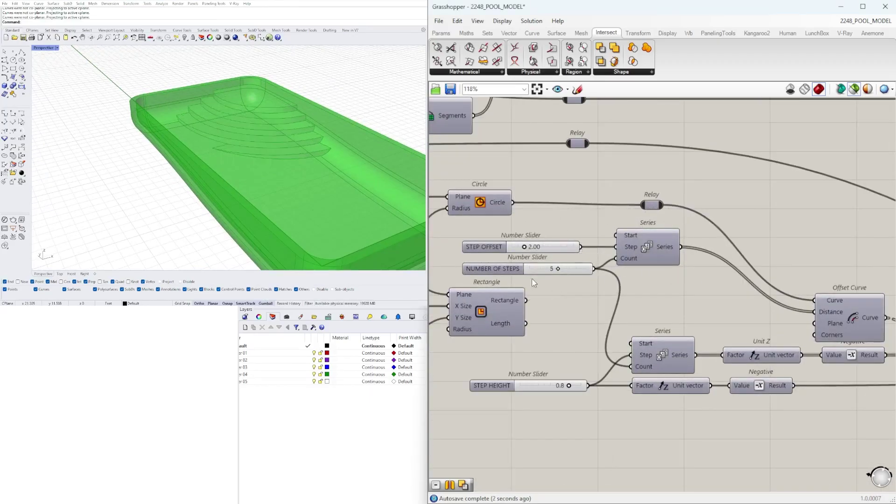
pyautogui.moveTo(525, 305); pyautogui.dragTo(644, 208)
# - Set the SIZE 2 slider to 5 to make the rectangular steps smaller
pyautogui.moveTo(515, 303); pyautogui.dragTo(796, 300, button='right')
pyautogui.moveTo(579, 300); pyautogui.dragTo(731, 296, button='right')
pyautogui.scroll(-1, 539, 311)
pyautogui.scroll(4, 514, 327)
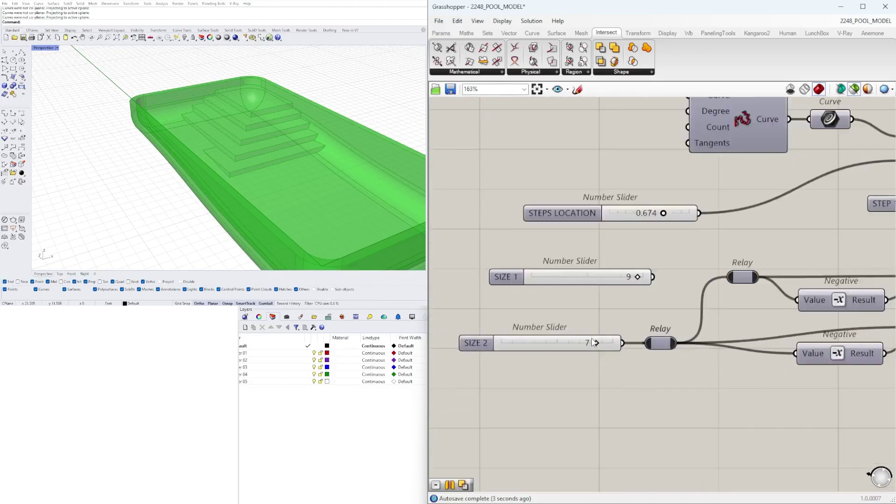
pyautogui.moveTo(590, 347); pyautogui.dragTo(577, 348)
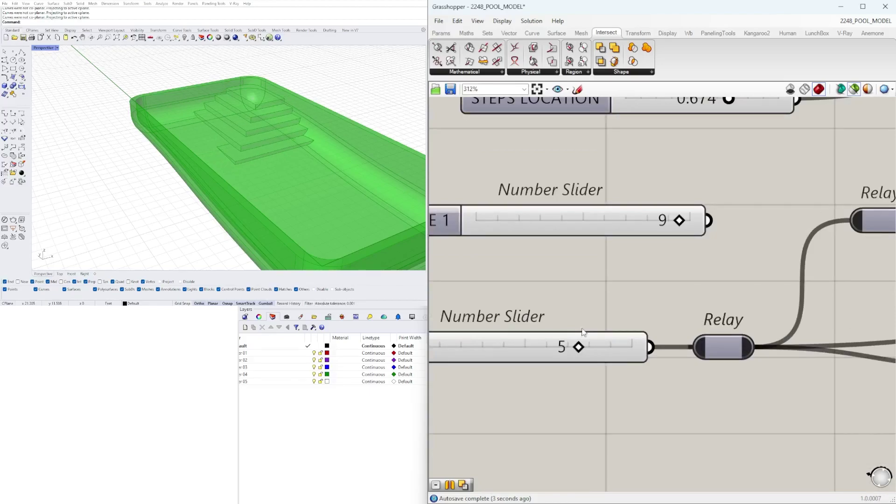
# - Try adjusting the NUMBER OF STEPS slider
pyautogui.scroll(-4, 583, 332)
pyautogui.scroll(3, 608, 272)
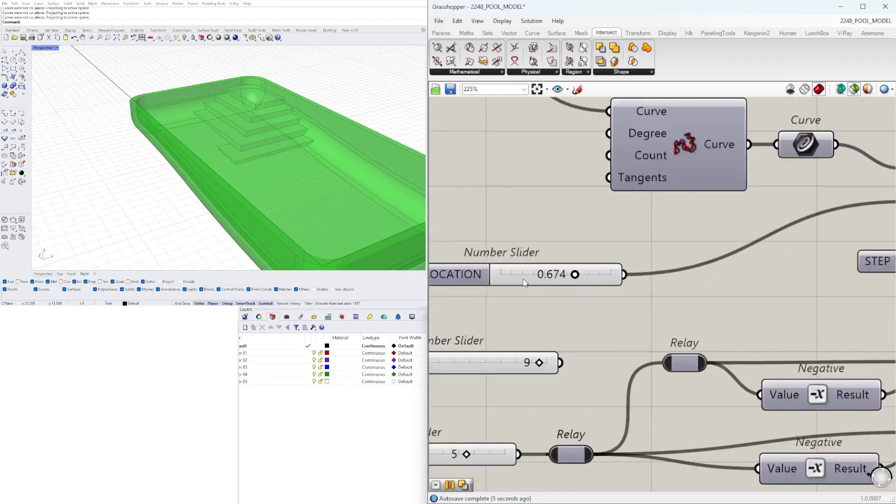
pyautogui.scroll(-4, 611, 280)
pyautogui.scroll(-1, 626, 296)
pyautogui.moveTo(629, 296); pyautogui.dragTo(606, 316, button='right')
pyautogui.scroll(6, 695, 290)
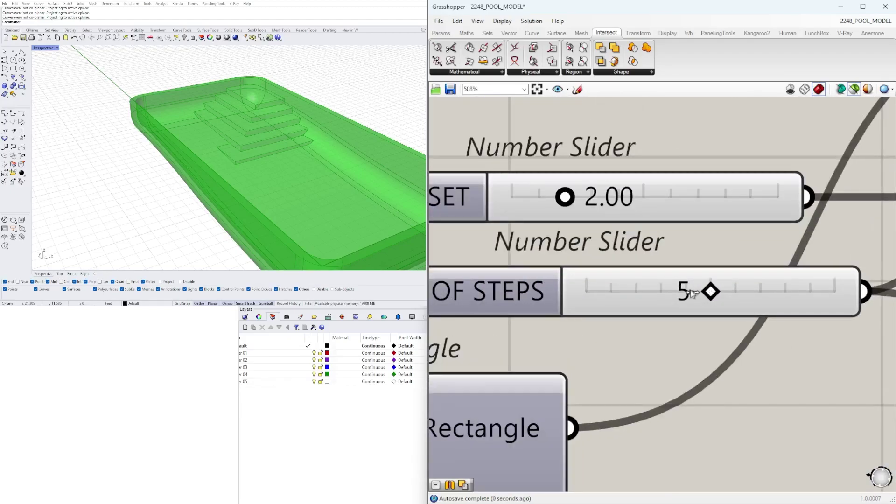
pyautogui.moveTo(692, 293)
pyautogui.mouseDown()
pyautogui.moveTo(663, 296)
pyautogui.moveTo(708, 297)
pyautogui.mouseUp()
pyautogui.scroll(-10, 707, 295)
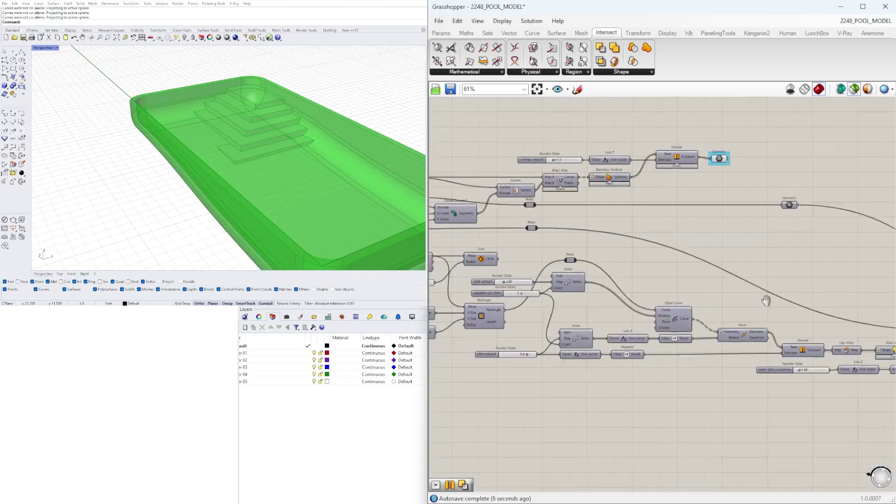
# - Preview the final Solid Union and move its output Geometry component slightly higher on the canvas
pyautogui.scroll(3, 741, 295)
pyautogui.click(755, 295)
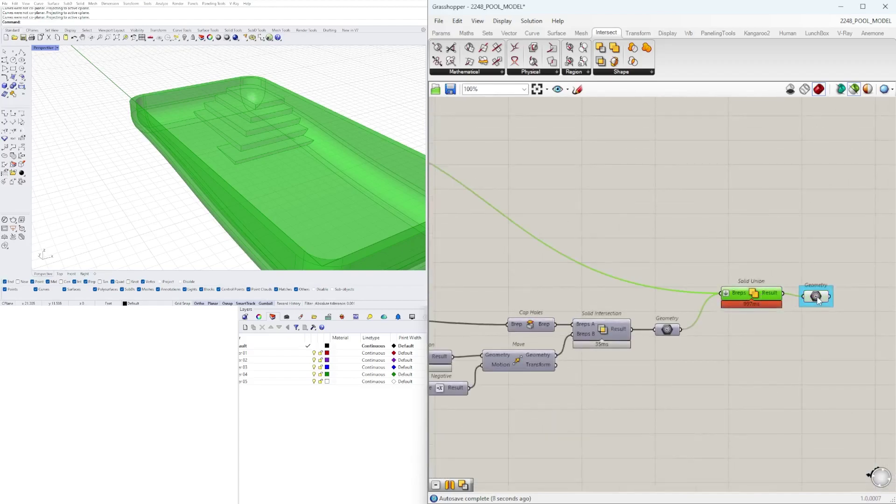
pyautogui.moveTo(817, 299); pyautogui.dragTo(828, 274)
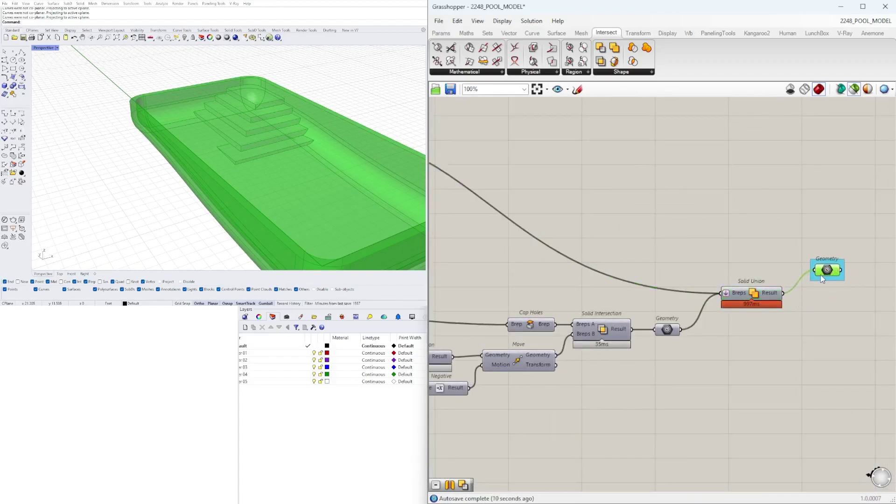
# - Add the extruded coping Geometry to the preview together with the final pool and its steps
pyautogui.scroll(-4, 601, 186)
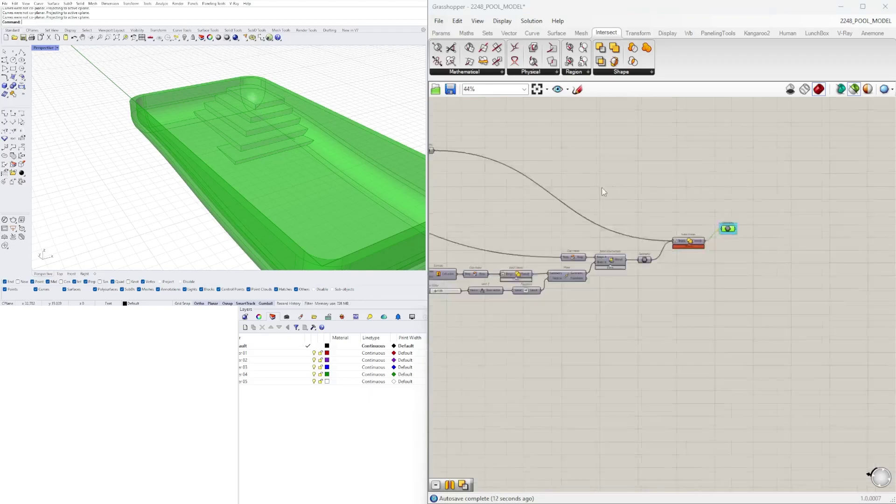
pyautogui.moveTo(601, 187); pyautogui.dragTo(773, 284, button='right')
pyautogui.moveTo(524, 246); pyautogui.dragTo(695, 241, button='right')
pyautogui.scroll(4, 704, 219)
pyautogui.keyDown('shift'); pyautogui.click(768, 218); pyautogui.keyUp('shift')
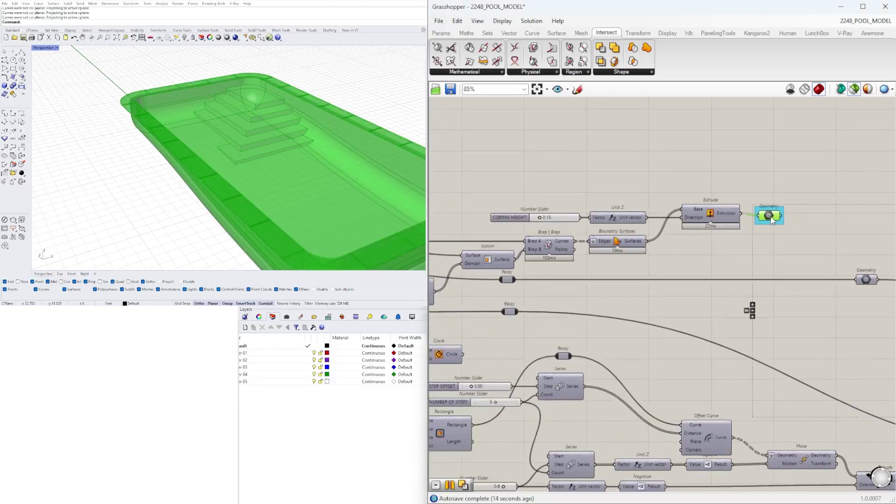
# - Examine the finished pool with its coping, shell and corner steps from the side, from above and at an angle
pyautogui.moveTo(231, 133); pyautogui.dragTo(340, 87, button='right')
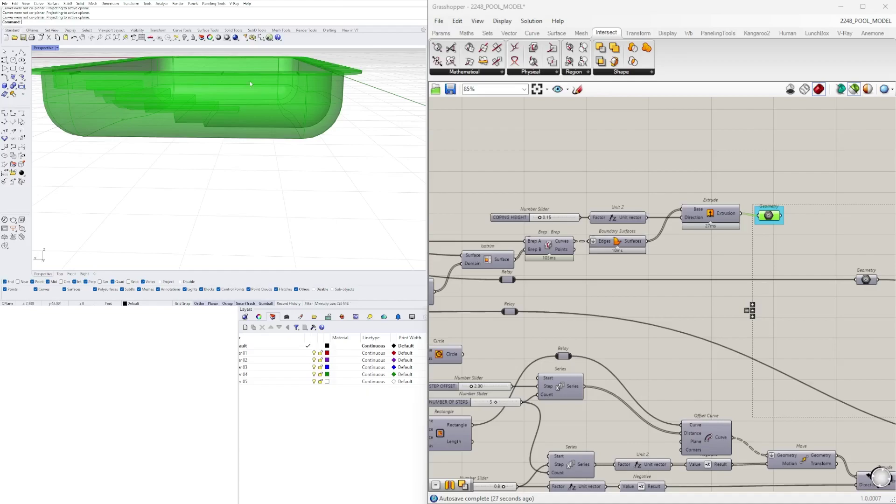
pyautogui.moveTo(250, 84); pyautogui.dragTo(206, 191, button='right')
pyautogui.scroll(-6, 238, 142)
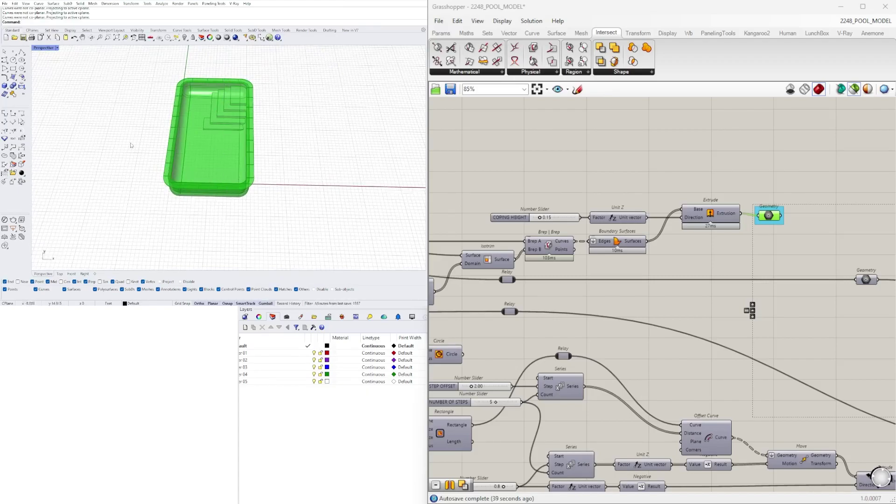
pyautogui.moveTo(127, 145); pyautogui.dragTo(240, 183, button='right')
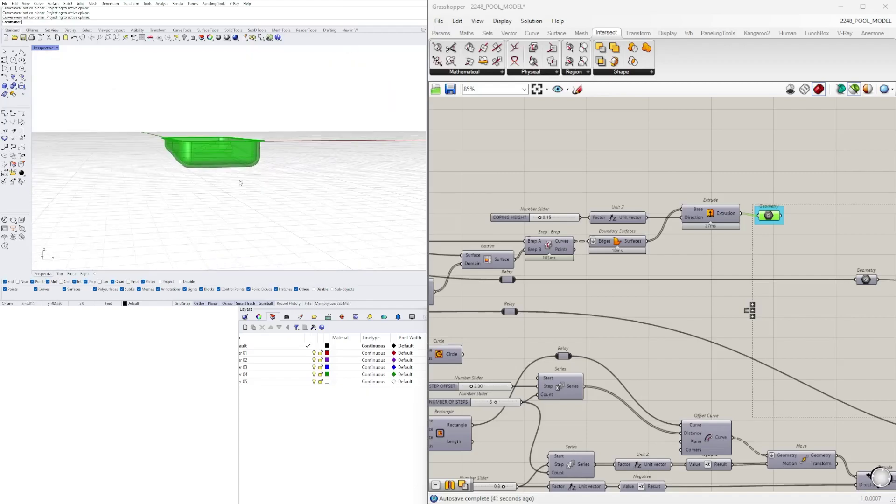
pyautogui.scroll(3, 228, 124)
pyautogui.moveTo(229, 125); pyautogui.dragTo(259, 146, button='right')
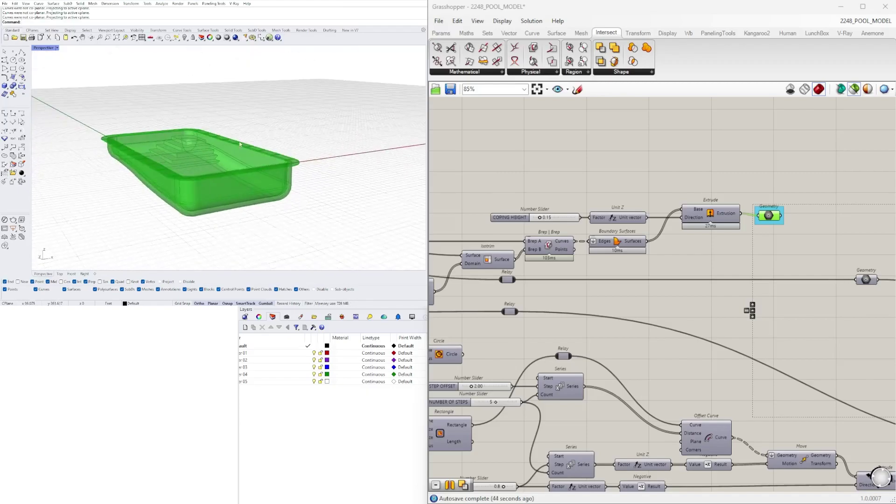
pyautogui.scroll(6, 171, 190)
pyautogui.moveTo(170, 190)
pyautogui.mouseDown(button='right')
pyautogui.moveTo(160, 172)
pyautogui.moveTo(164, 181)
pyautogui.mouseUp(button='right')
pyautogui.moveTo(145, 142); pyautogui.dragTo(211, 170, button='right')
pyautogui.scroll(2, 217, 165)
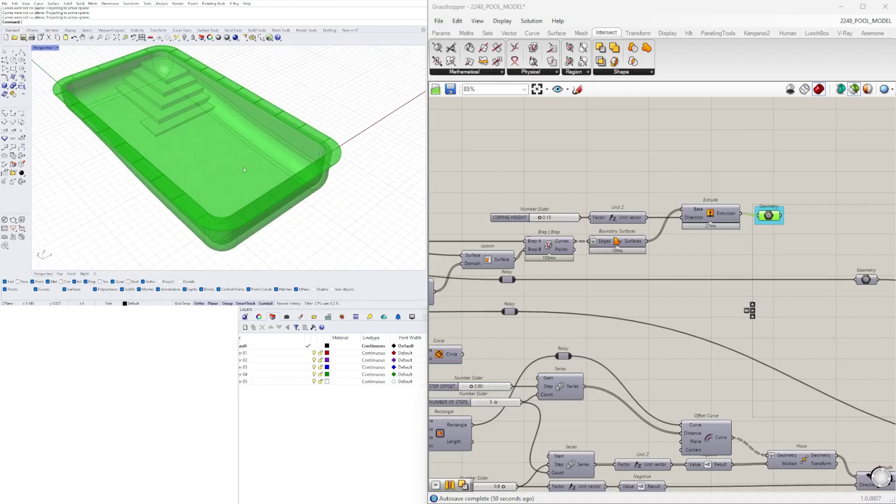
# - Clear the component selection and turn the shaded preview on to display the pool with its coping and steps
pyautogui.scroll(-5, 626, 296)
pyautogui.moveTo(684, 318); pyautogui.dragTo(654, 271, button='right')
pyautogui.click(764, 245)
pyautogui.scroll(3, 865, 269)
pyautogui.moveTo(865, 269); pyautogui.dragTo(686, 289, button='right')
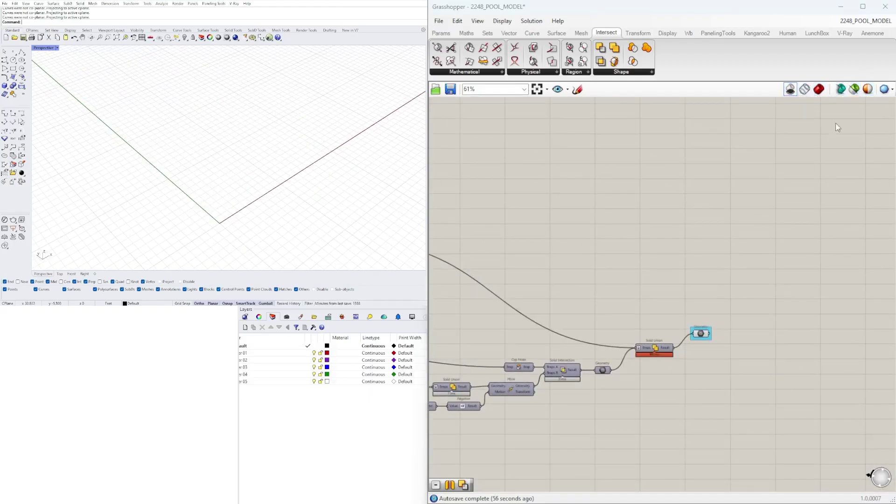
pyautogui.click(819, 89)
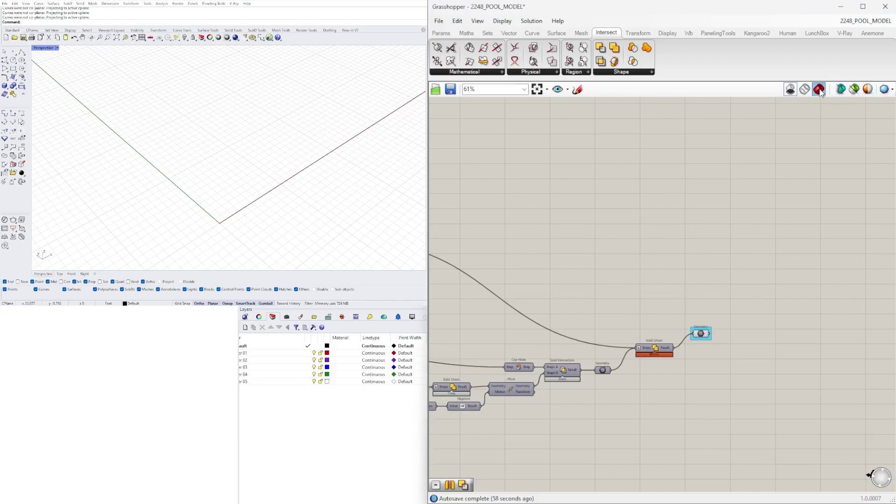
pyautogui.scroll(-2, 248, 102)
pyautogui.scroll(4, 247, 102)
pyautogui.moveTo(248, 102)
pyautogui.mouseDown(button='right')
pyautogui.moveTo(266, 138)
pyautogui.moveTo(292, 115)
pyautogui.moveTo(277, 113)
pyautogui.mouseUp(button='right')
pyautogui.moveTo(282, 133); pyautogui.dragTo(252, 140, button='right')
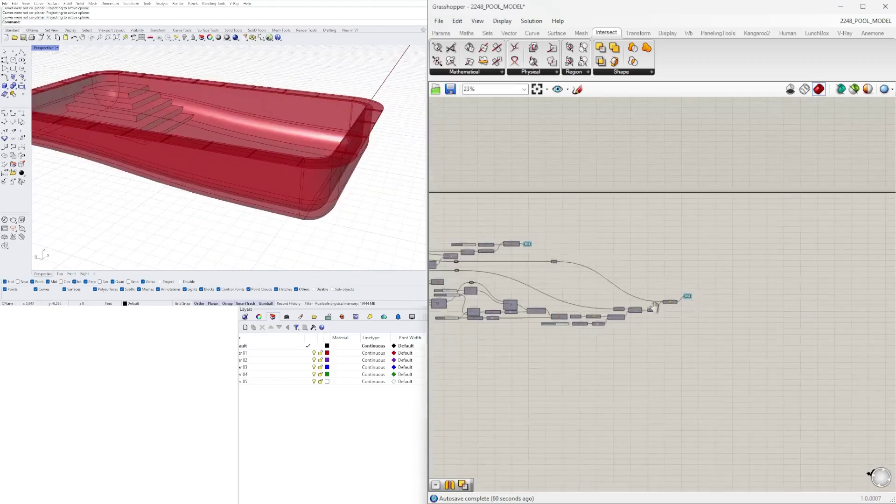
# - Review the whole pool definition, from the rectangle and Evaluate Curve components to the final Solid Union
pyautogui.scroll(-8, 756, 268)
pyautogui.moveTo(756, 267); pyautogui.dragTo(740, 254, button='right')
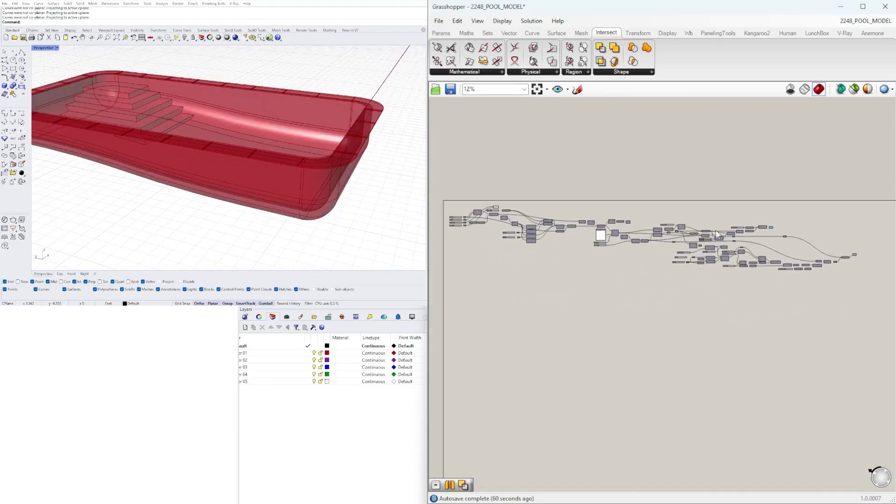
pyautogui.scroll(8, 492, 215)
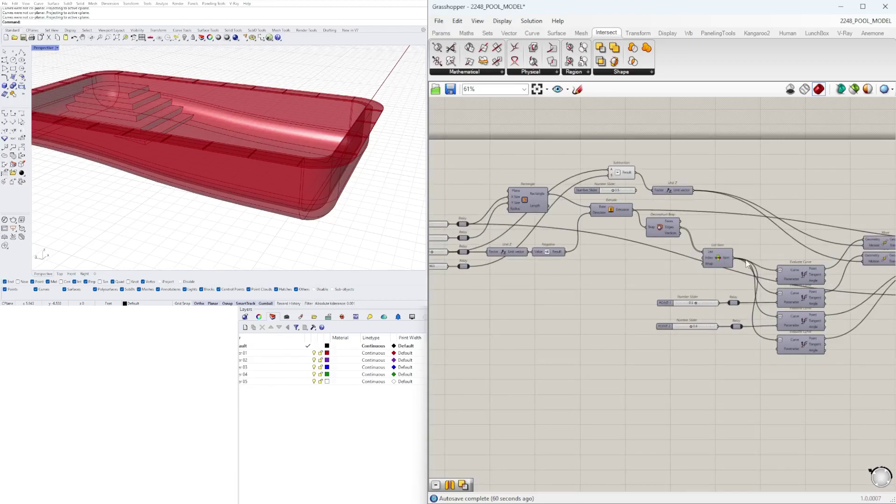
pyautogui.scroll(-2, 719, 221)
pyautogui.moveTo(773, 258); pyautogui.dragTo(662, 235, button='right')
pyautogui.scroll(-2, 663, 235)
pyautogui.moveTo(726, 247); pyautogui.dragTo(606, 175, button='right')
pyautogui.scroll(-1, 736, 237)
pyautogui.scroll(-1, 650, 208)
pyautogui.scroll(-2, 619, 185)
pyautogui.scroll(1, 613, 188)
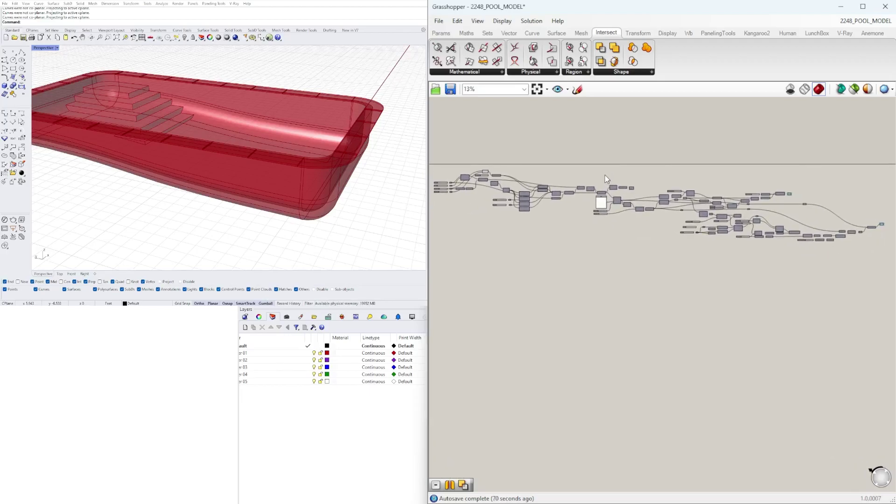